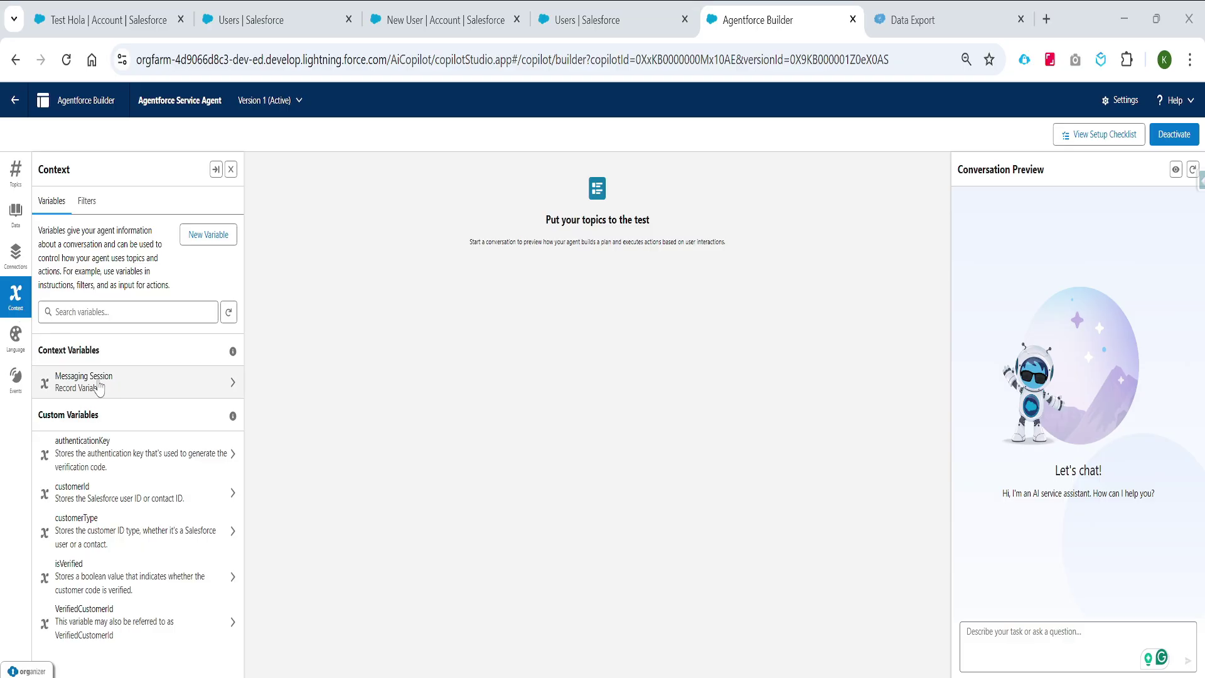
Step: Open the Messaging Session variable's 40 fields and review the excluded Case ID and ChannelName fields
{"action": "mouse_move", "coordinate": [234, 355]}
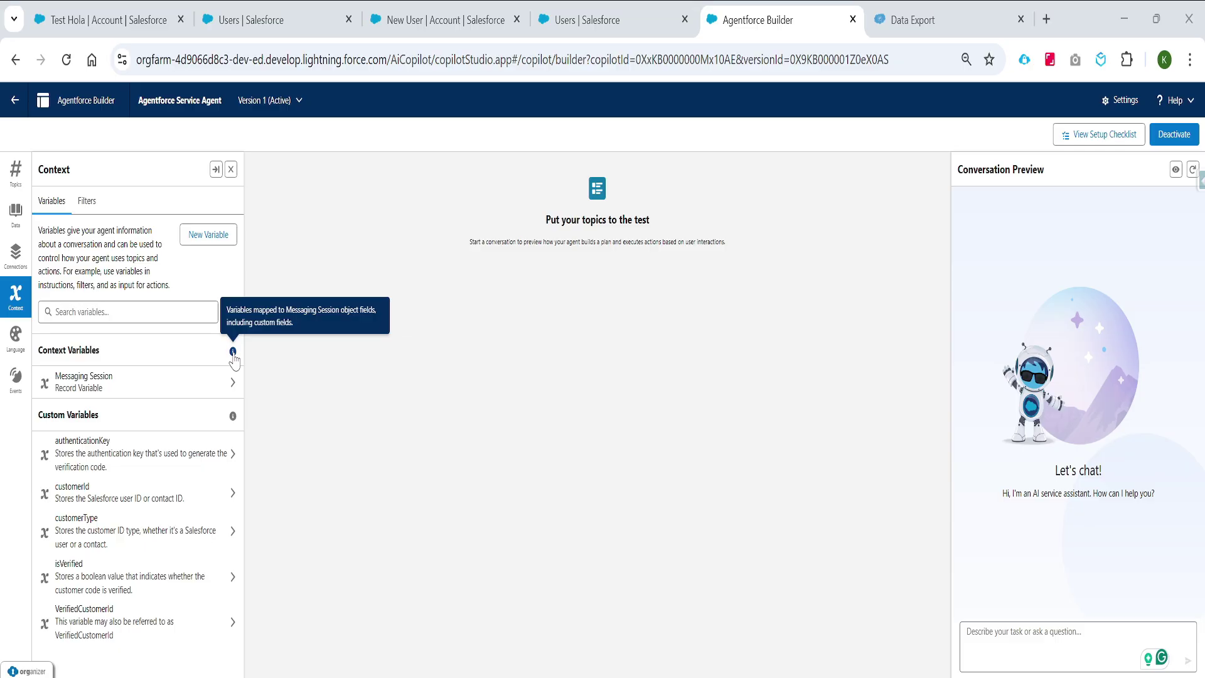
{"action": "left_click", "coordinate": [91, 385]}
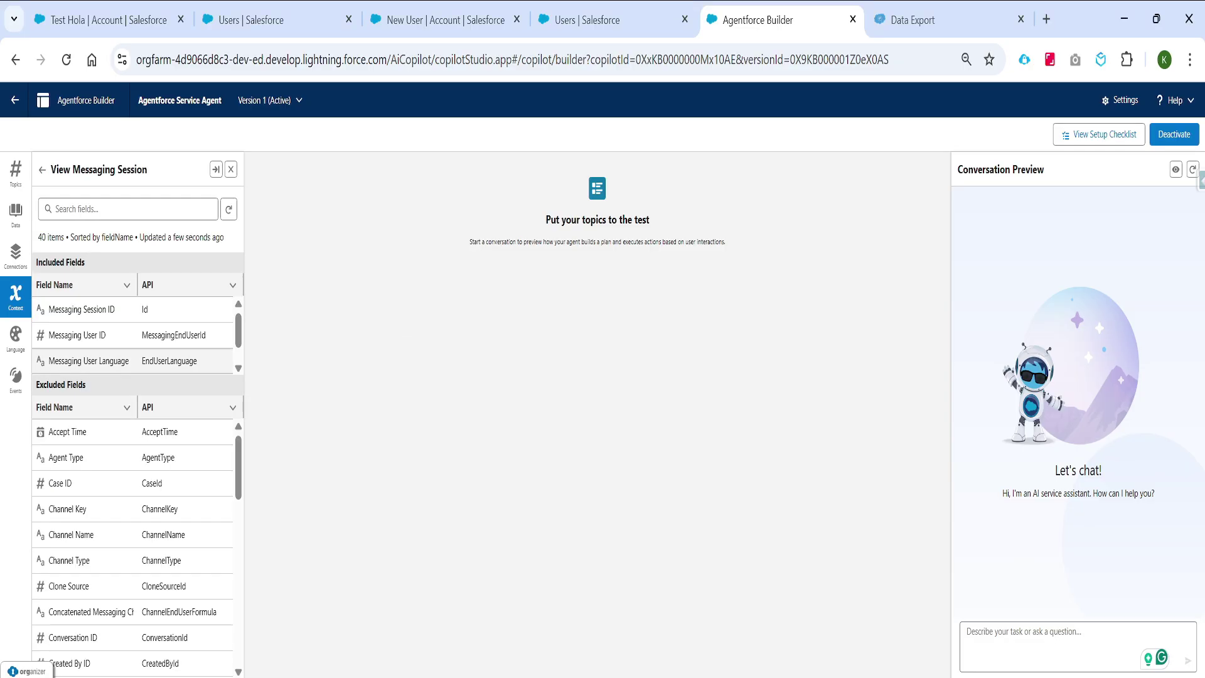
{"action": "double_click", "coordinate": [47, 237]}
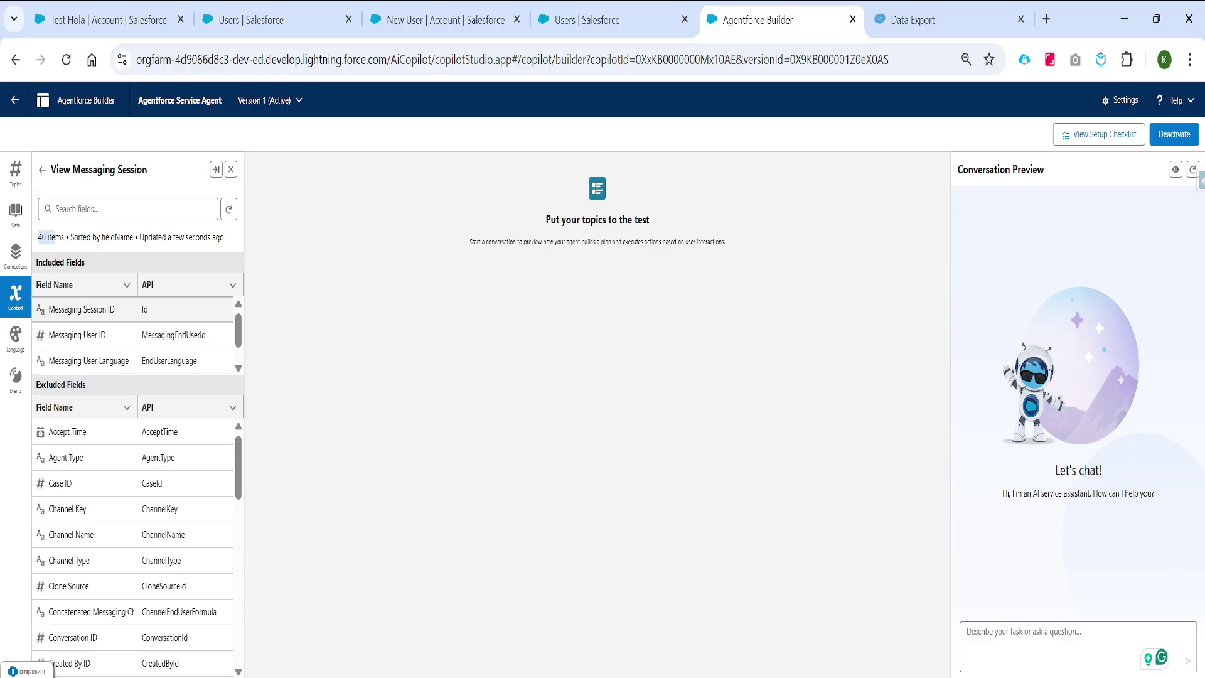
{"action": "left_click_drag", "start_coordinate": [47, 308], "coordinate": [89, 345]}
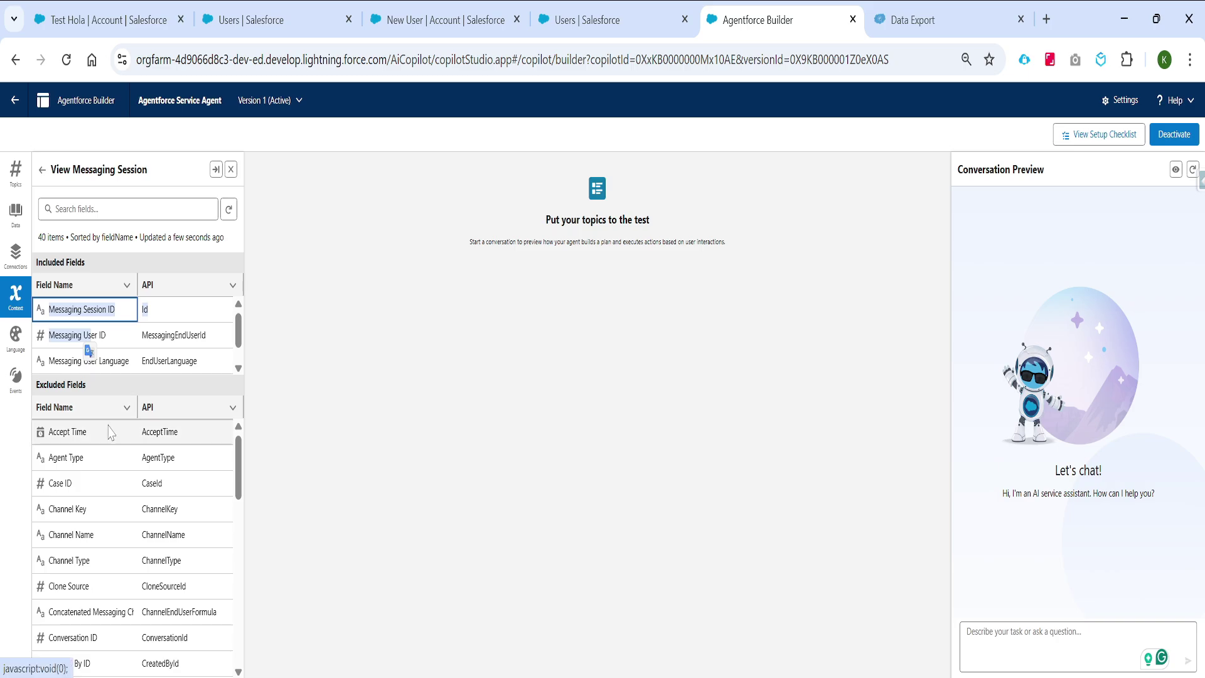
{"action": "double_click", "coordinate": [63, 483]}
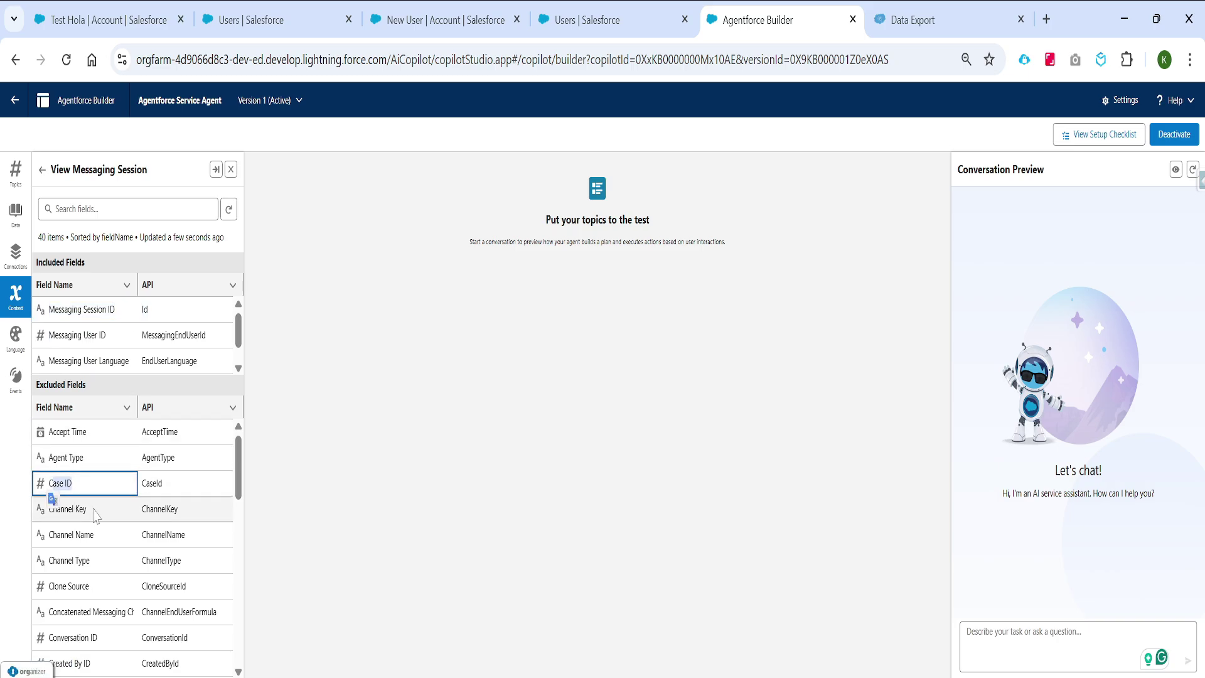
{"action": "left_click", "coordinate": [59, 508]}
{"action": "double_click", "coordinate": [82, 535]}
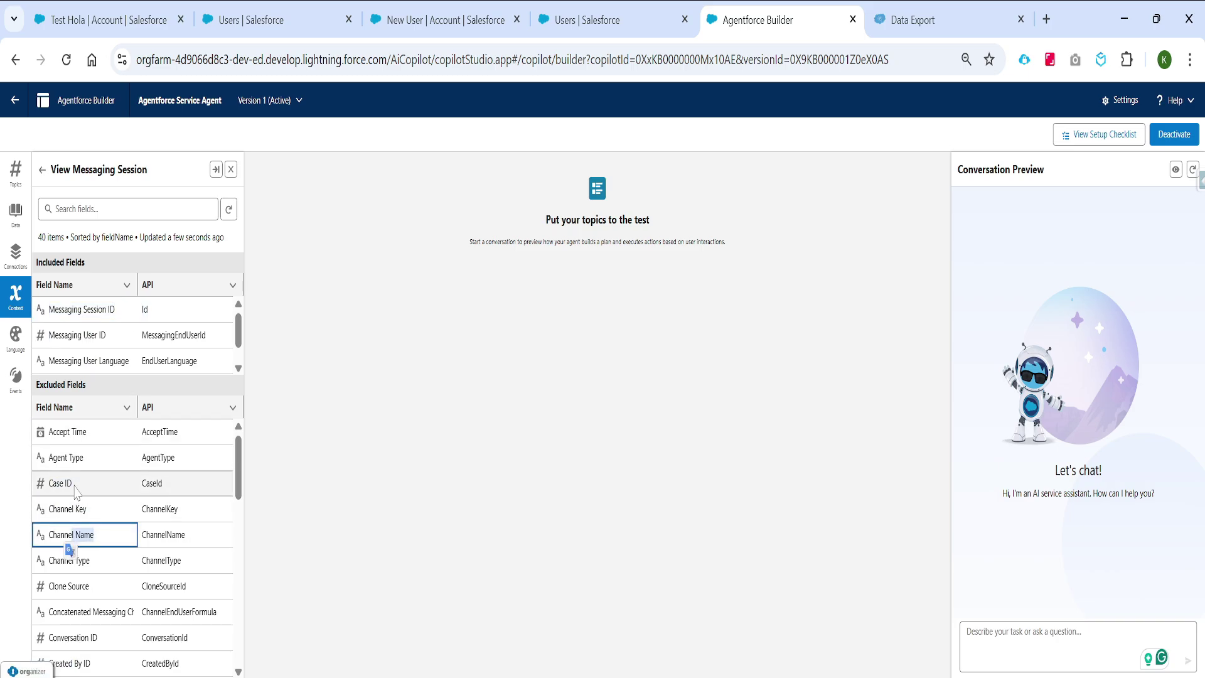
{"action": "left_click_drag", "start_coordinate": [57, 483], "coordinate": [164, 499]}
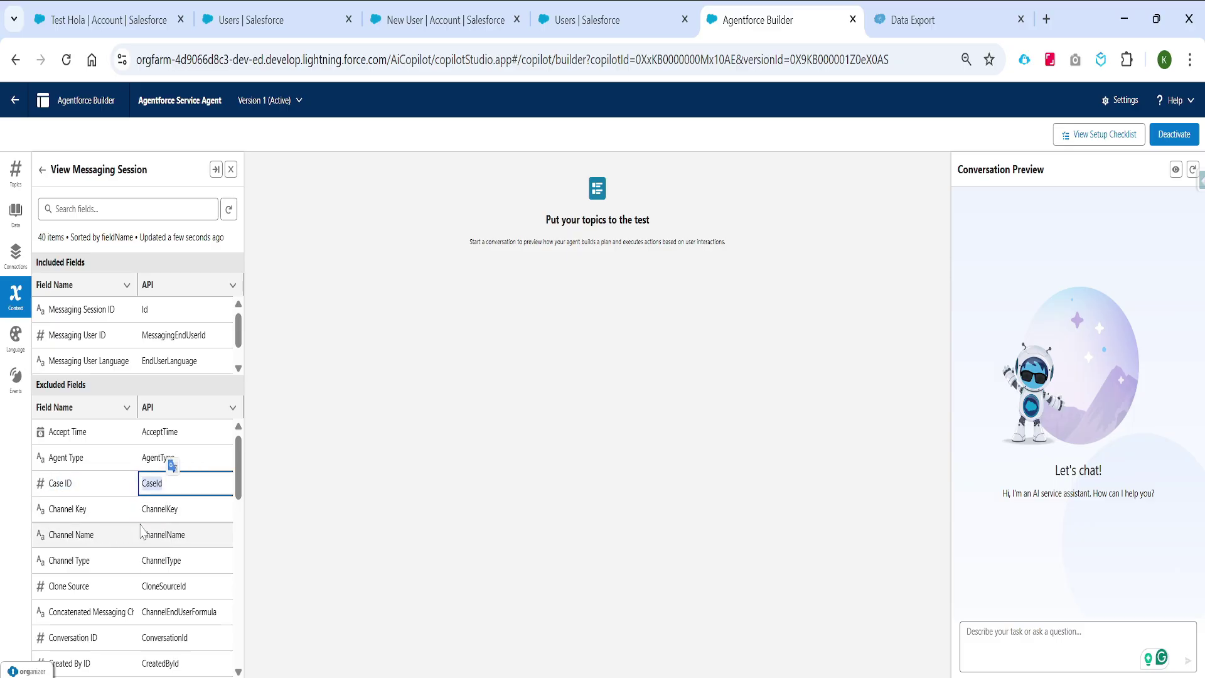
{"action": "left_click_drag", "start_coordinate": [141, 535], "coordinate": [182, 540]}
Step: Locate Patient ID among the included fields and highlight its API name Patient_ID__c
{"action": "scroll", "coordinate": [151, 540], "scroll_direction": "down", "scroll_amount": 6}
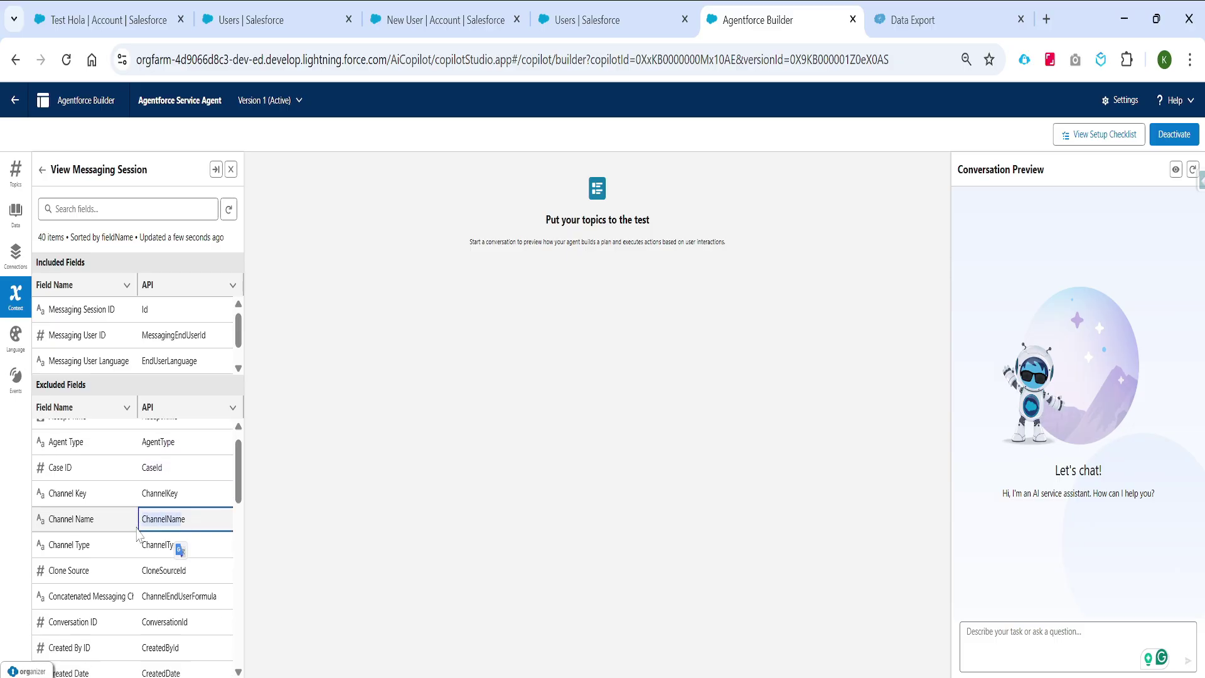
{"action": "scroll", "coordinate": [124, 536], "scroll_direction": "up", "scroll_amount": 6}
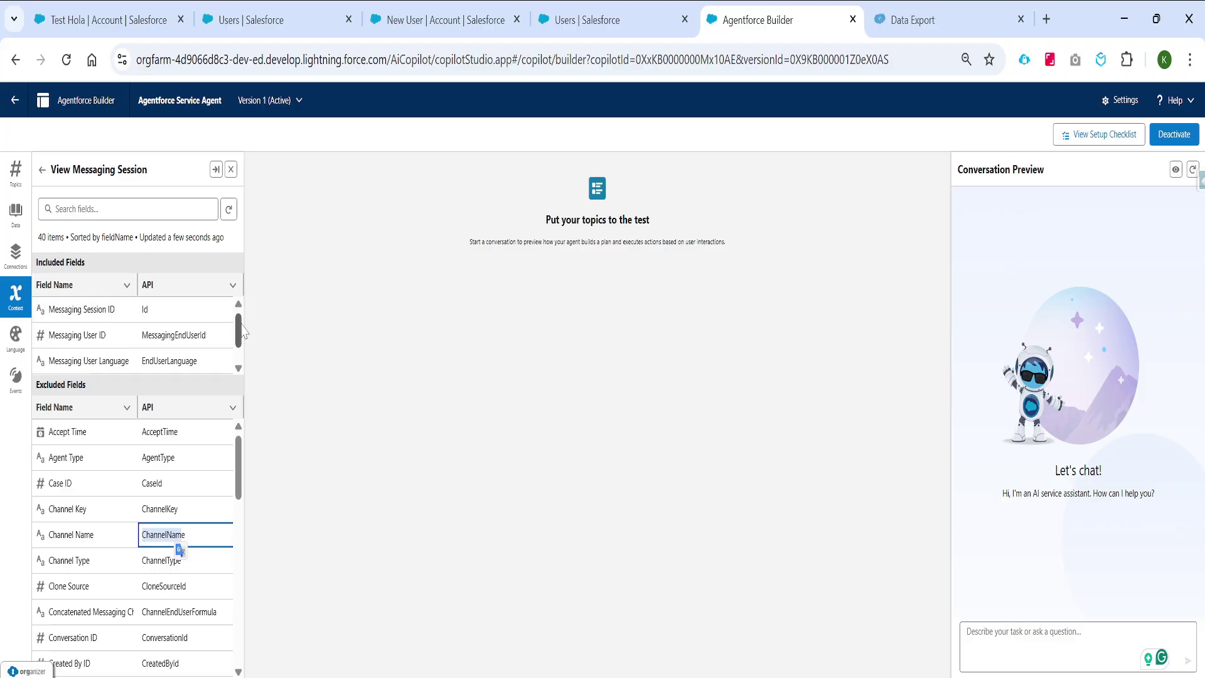
{"action": "left_click_drag", "start_coordinate": [238, 341], "coordinate": [240, 351]}
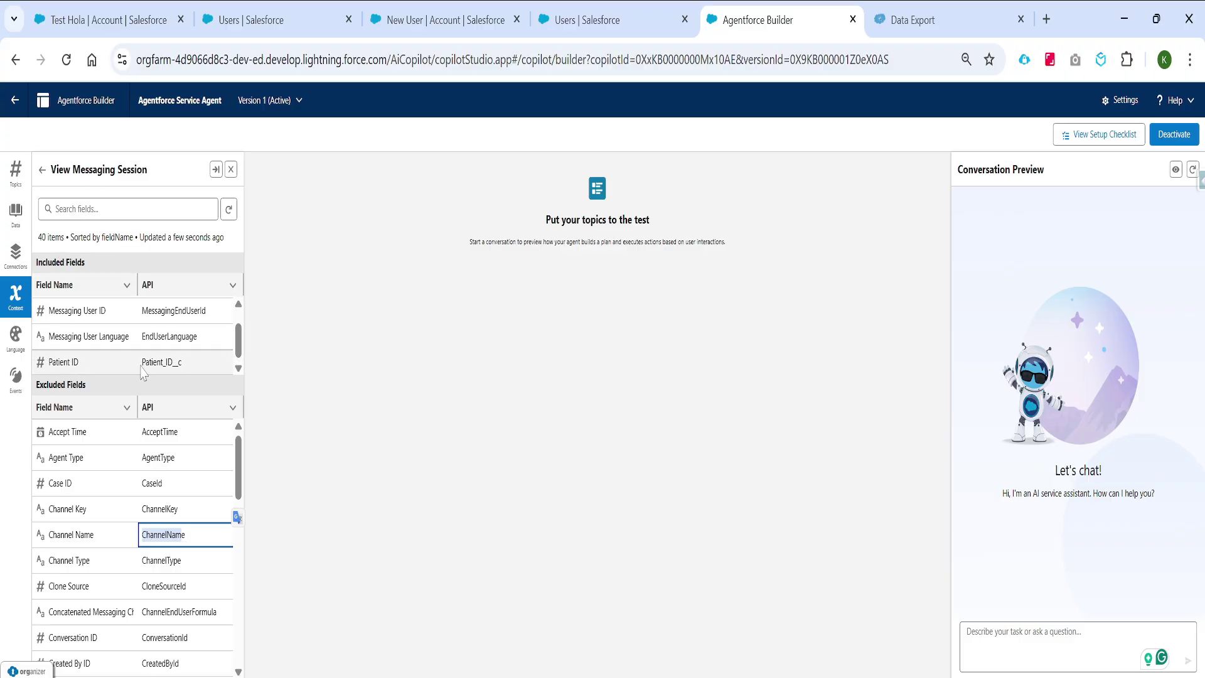
{"action": "left_click_drag", "start_coordinate": [142, 362], "coordinate": [182, 362]}
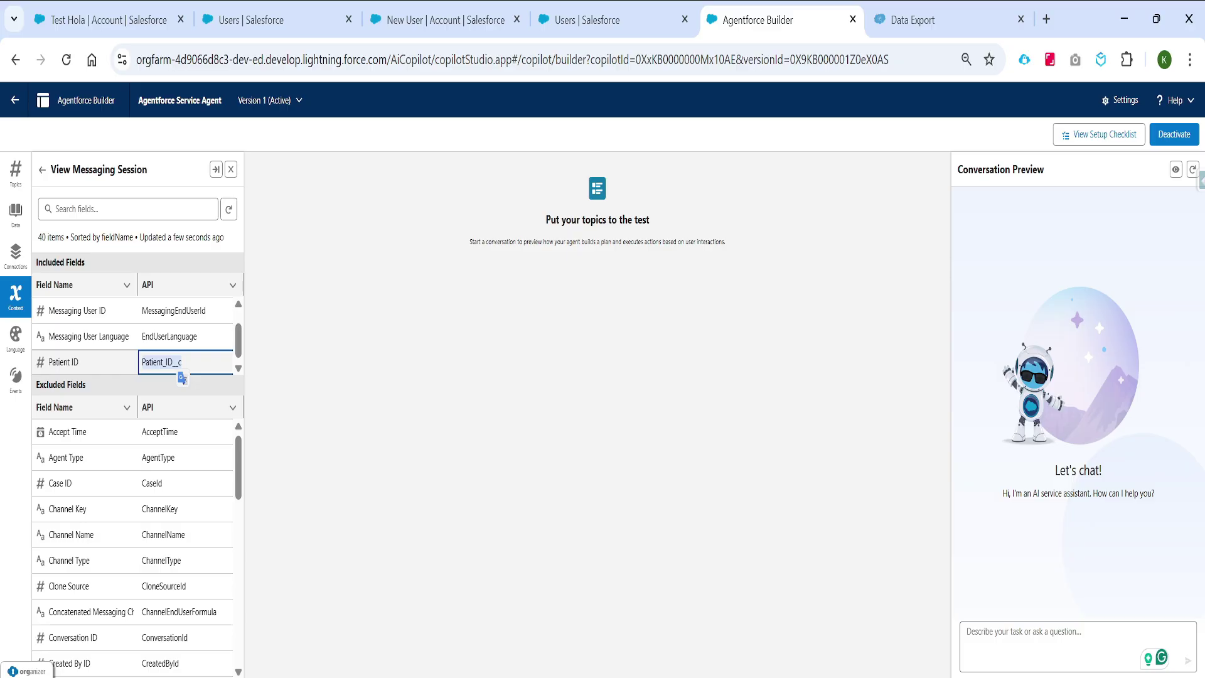
{"action": "left_click", "coordinate": [162, 362]}
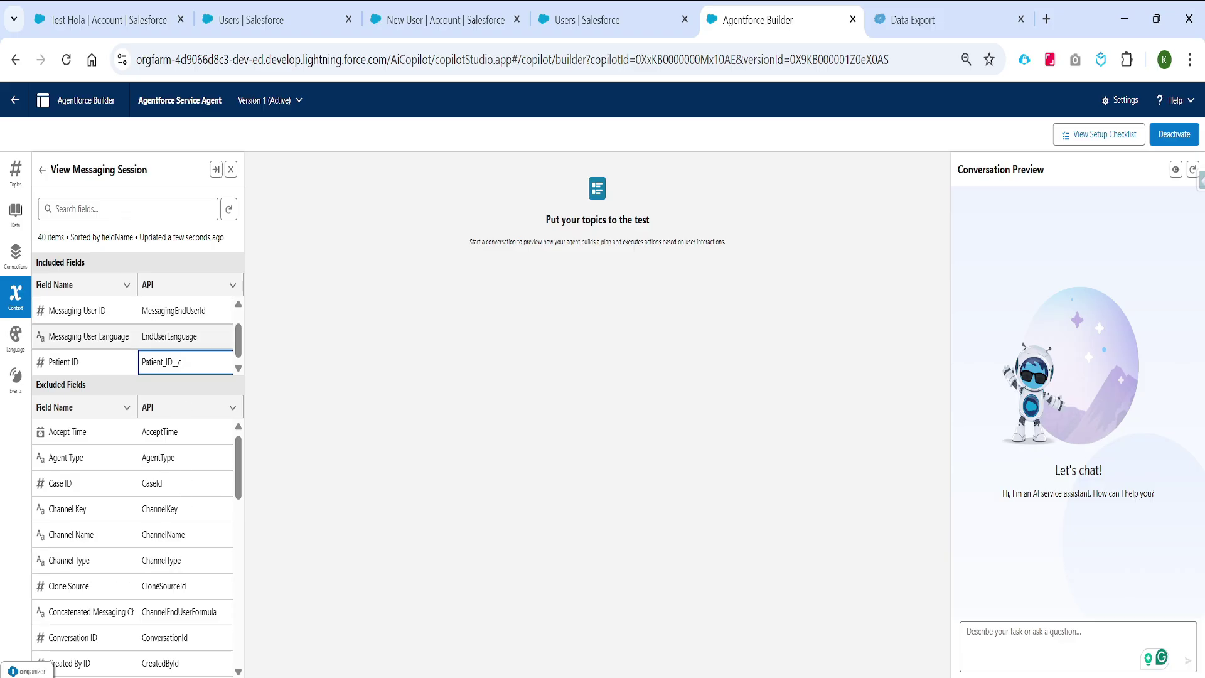
{"action": "double_click", "coordinate": [161, 362]}
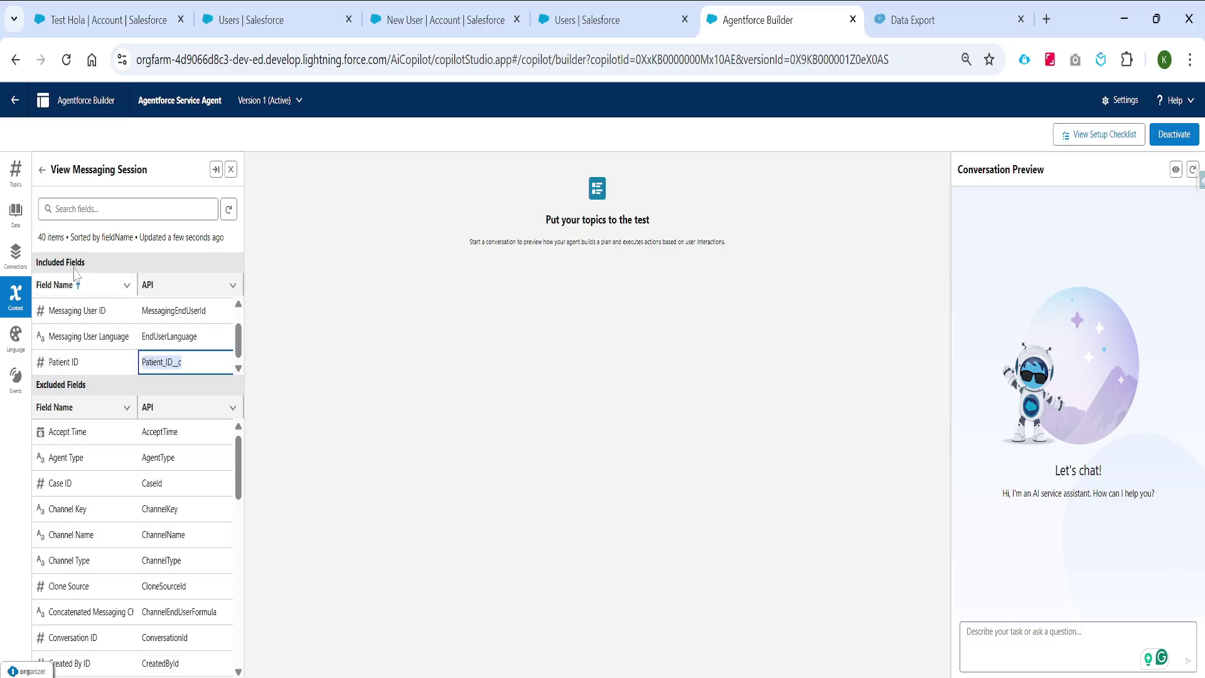
Step: Open the Soft Drink Order Management topic and read the instruction calling Get_Soft_Drink_Orders with Patient_ID__c
{"action": "left_click", "coordinate": [23, 190]}
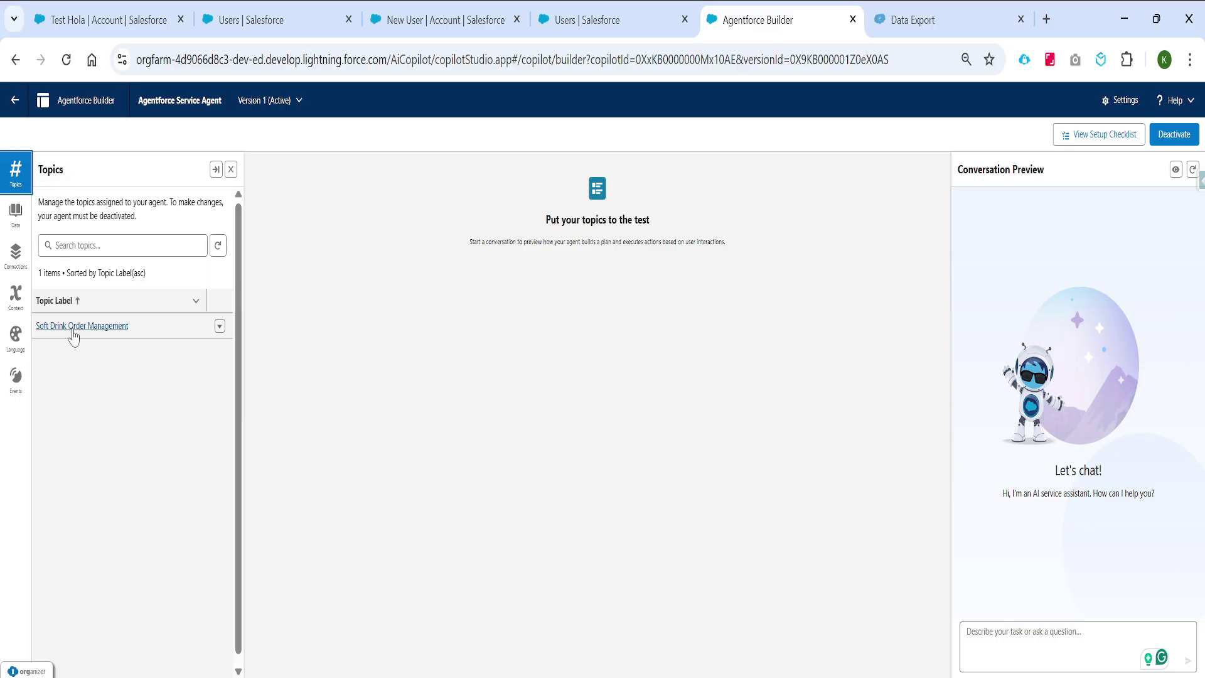
{"action": "left_click", "coordinate": [72, 328]}
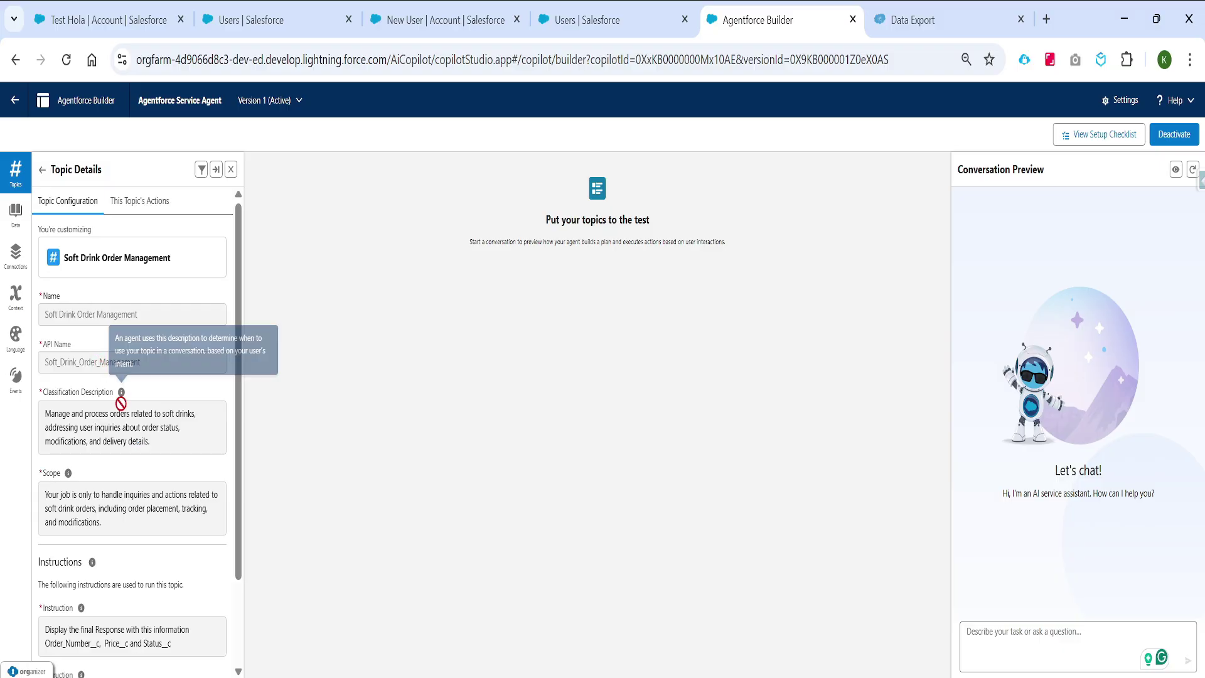
{"action": "scroll", "coordinate": [123, 439], "scroll_direction": "down", "scroll_amount": 2}
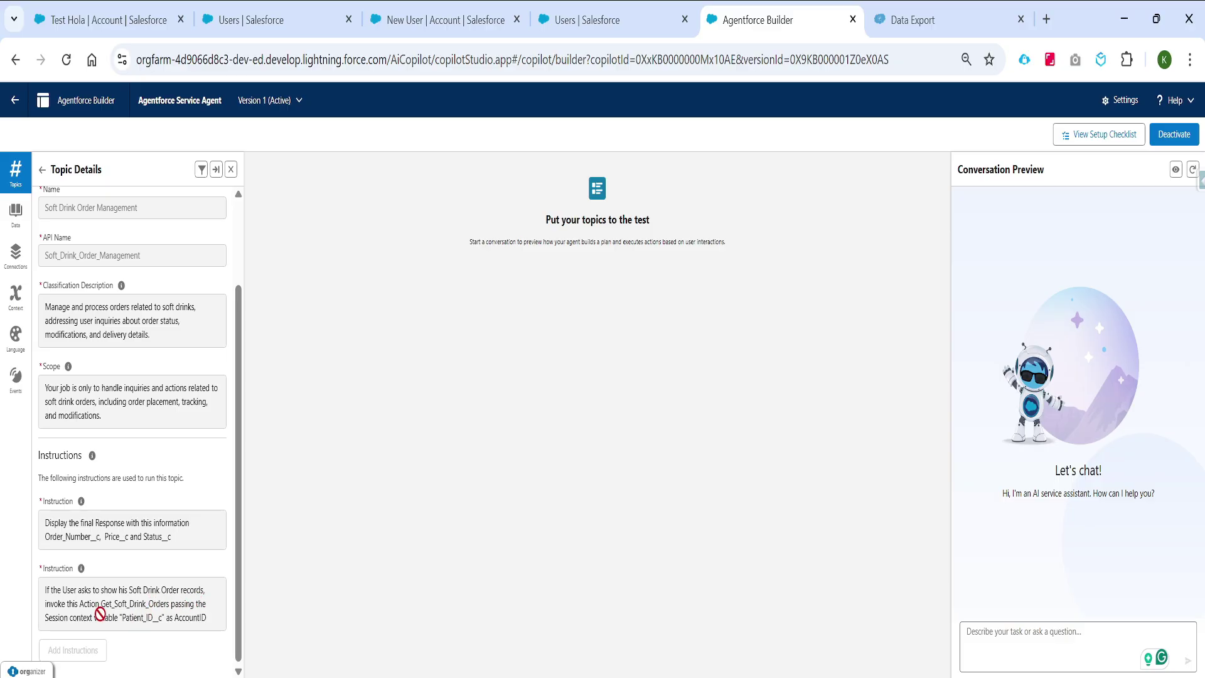
{"action": "left_click_drag", "start_coordinate": [101, 603], "coordinate": [150, 610]}
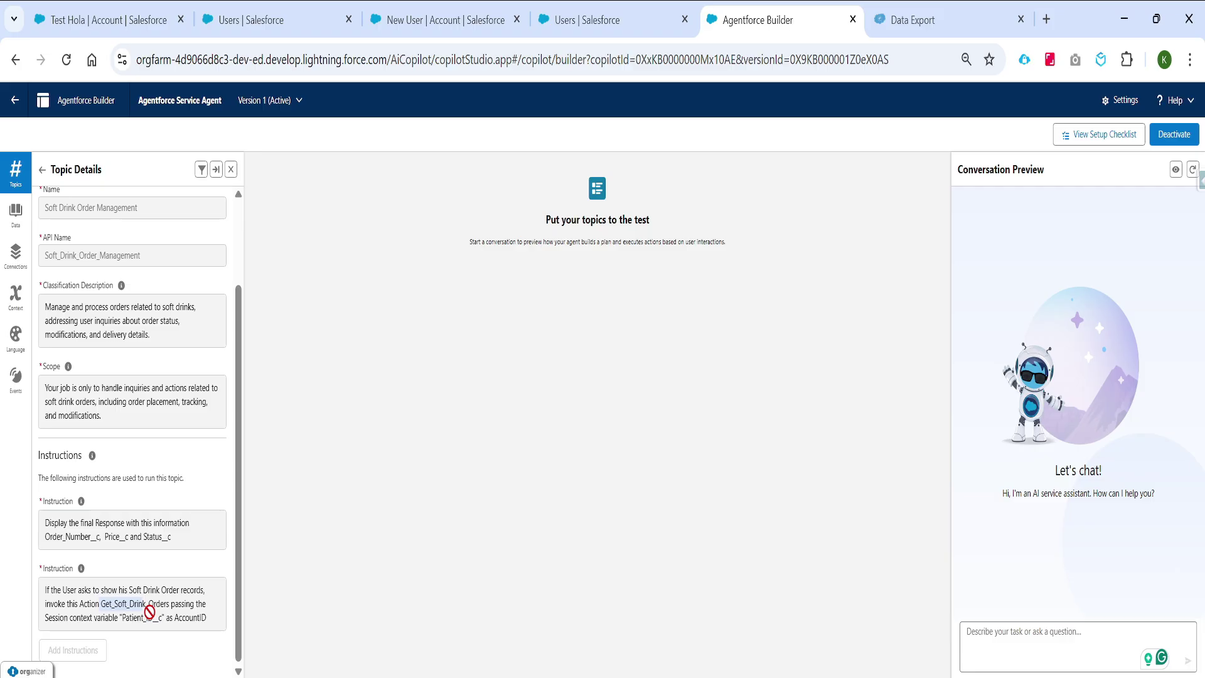
{"action": "left_click_drag", "start_coordinate": [150, 611], "coordinate": [100, 600]}
{"action": "left_click_drag", "start_coordinate": [101, 604], "coordinate": [94, 571]}
Step: Point out Patient_ID__c in the Messaging Session fields, then show the community user's Setup page
{"action": "left_click", "coordinate": [16, 312]}
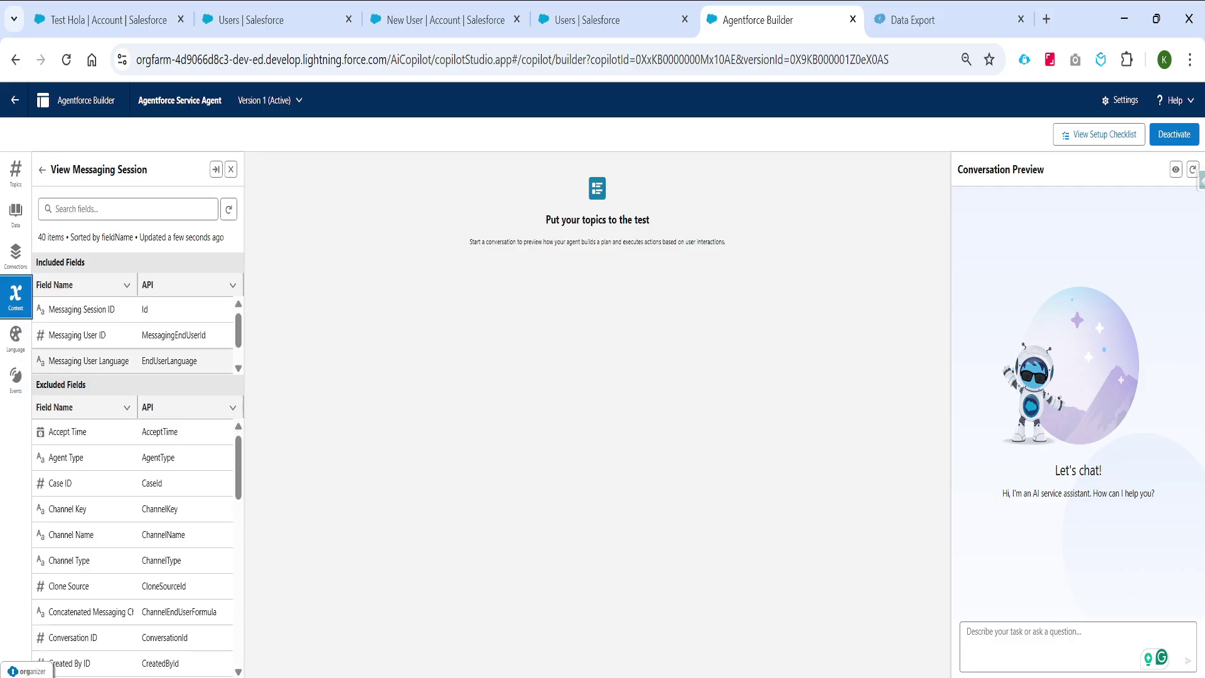
{"action": "scroll", "coordinate": [186, 332], "scroll_direction": "down", "scroll_amount": 2}
{"action": "left_click_drag", "start_coordinate": [164, 363], "coordinate": [177, 377]}
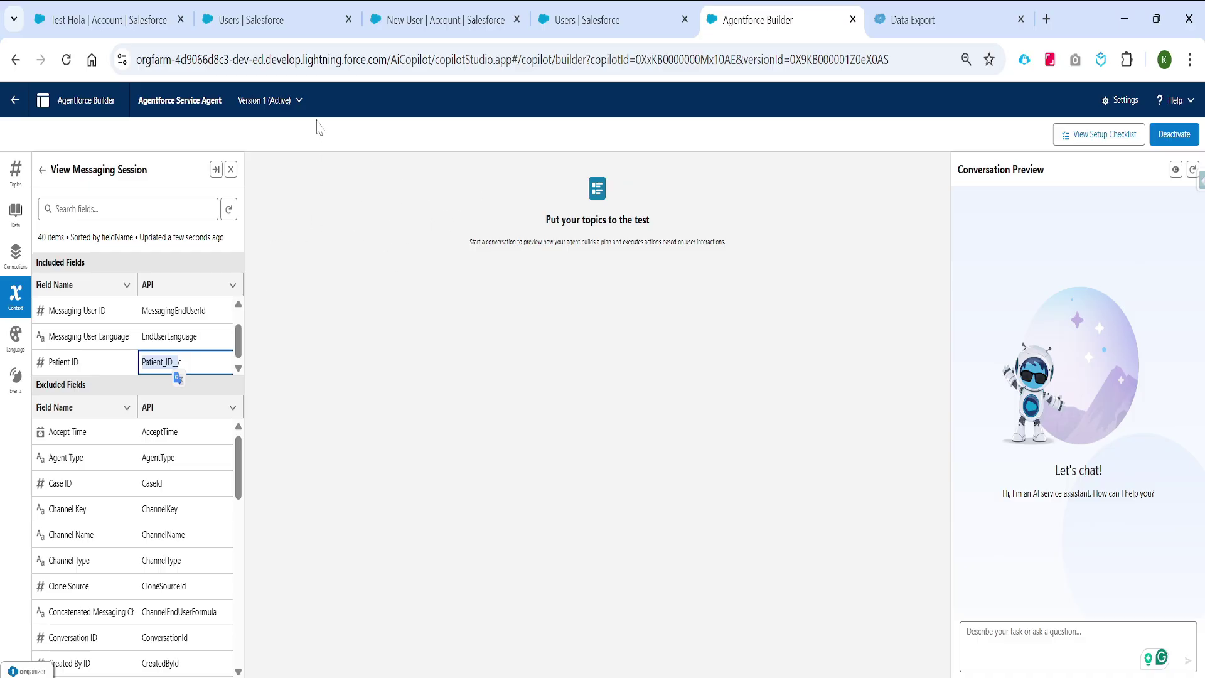
{"action": "left_click", "coordinate": [264, 23]}
Step: Review the first customer's person account, which has Soft Drink Orders 100 and 101
{"action": "left_click_drag", "start_coordinate": [151, 245], "coordinate": [286, 247]}
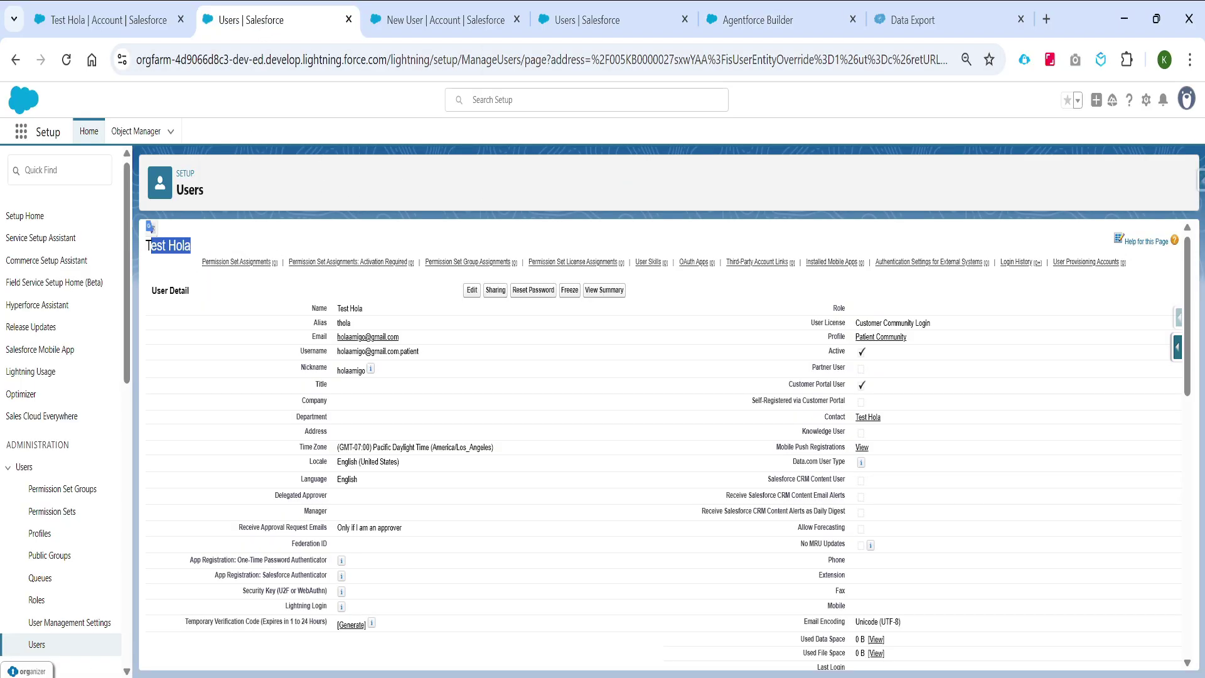
{"action": "left_click", "coordinate": [103, 26]}
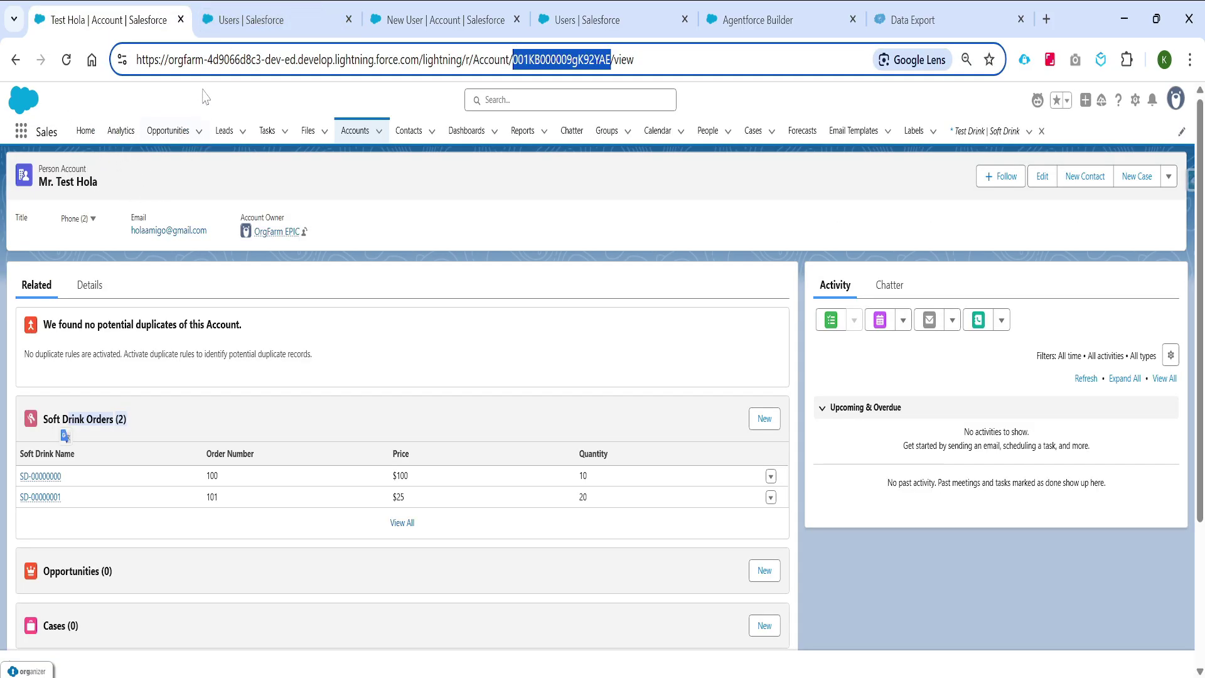
{"action": "left_click", "coordinate": [222, 144]}
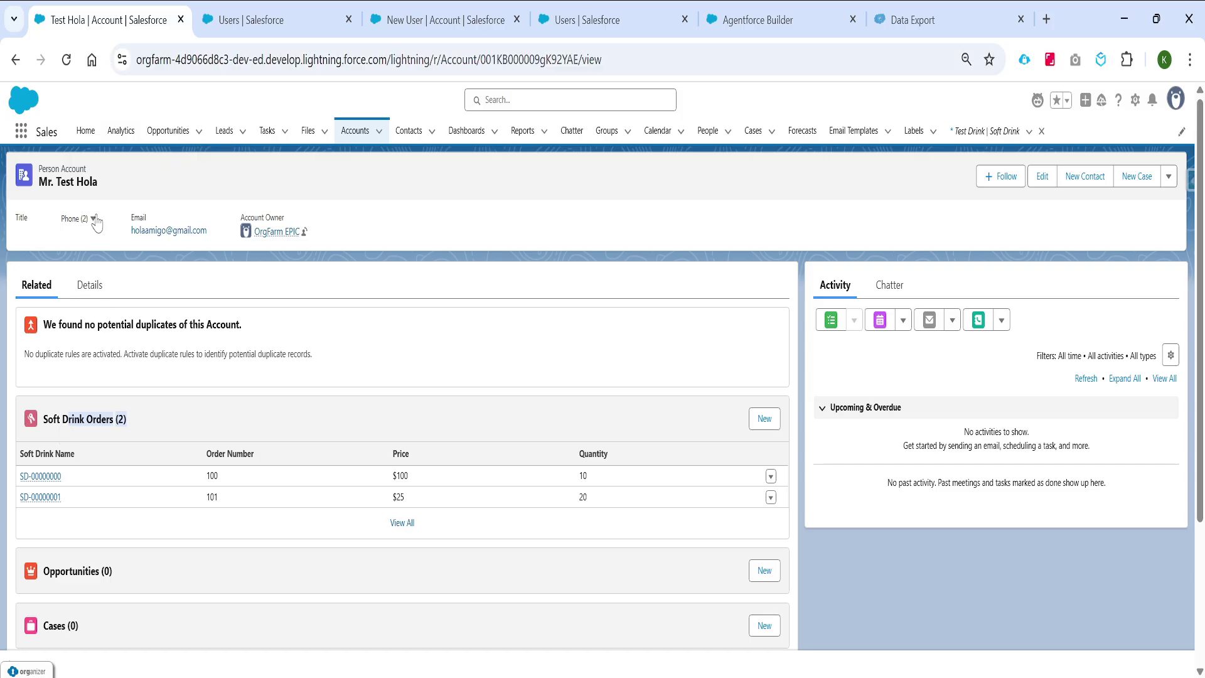
{"action": "left_click_drag", "start_coordinate": [128, 419], "coordinate": [62, 420]}
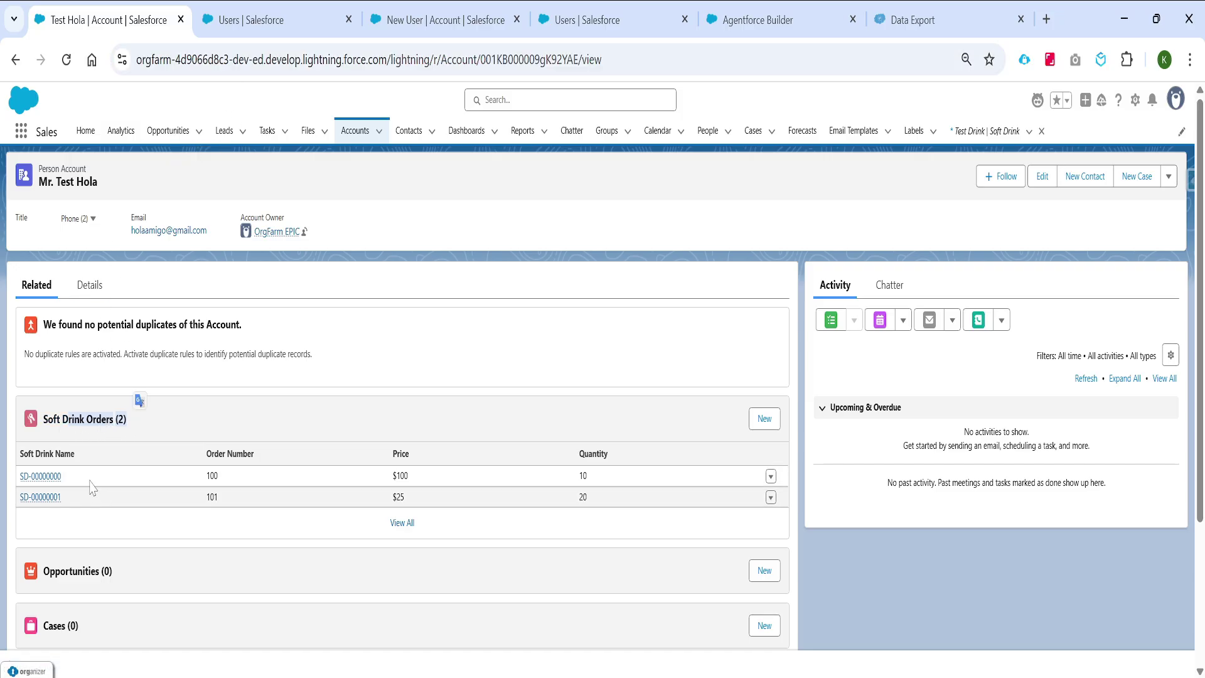
{"action": "left_click", "coordinate": [207, 496]}
{"action": "left_click", "coordinate": [206, 481]}
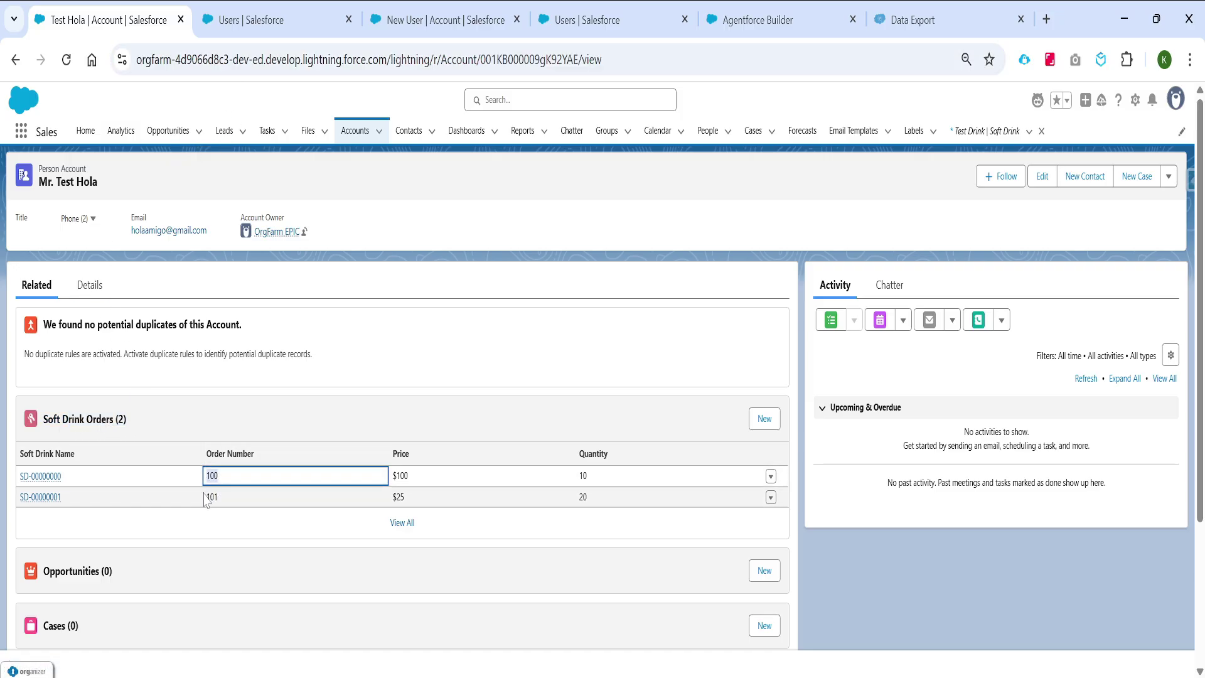
{"action": "left_click", "coordinate": [207, 498]}
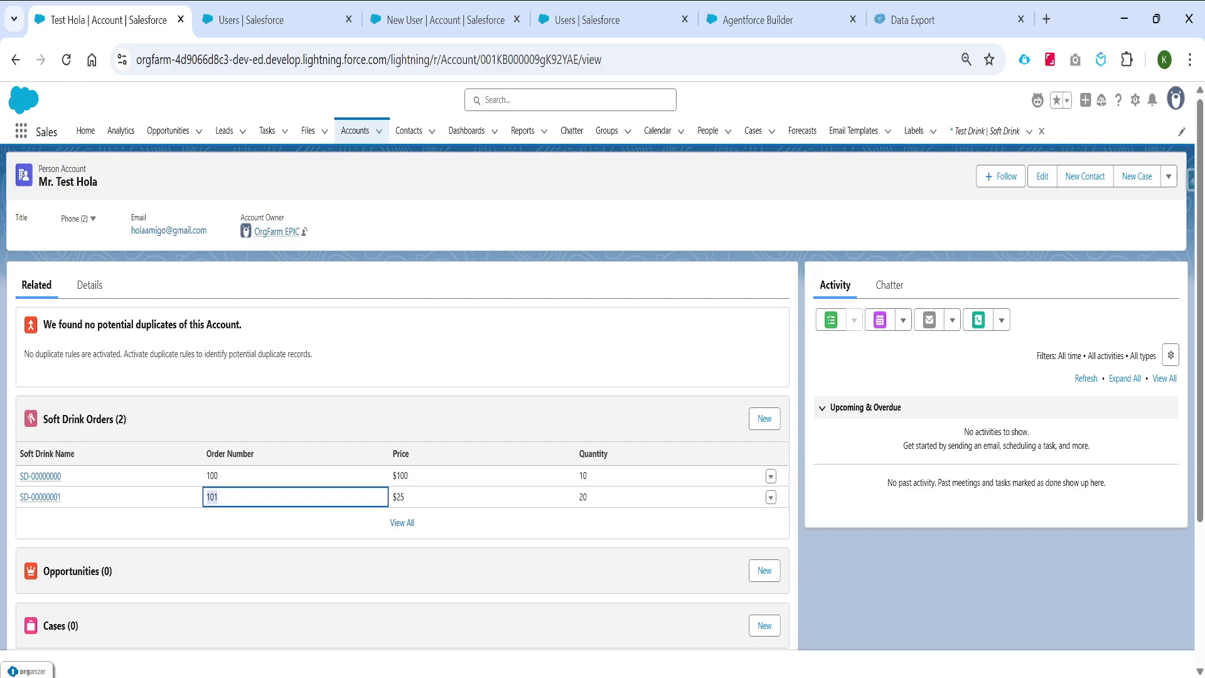
{"action": "left_click", "coordinate": [252, 20]}
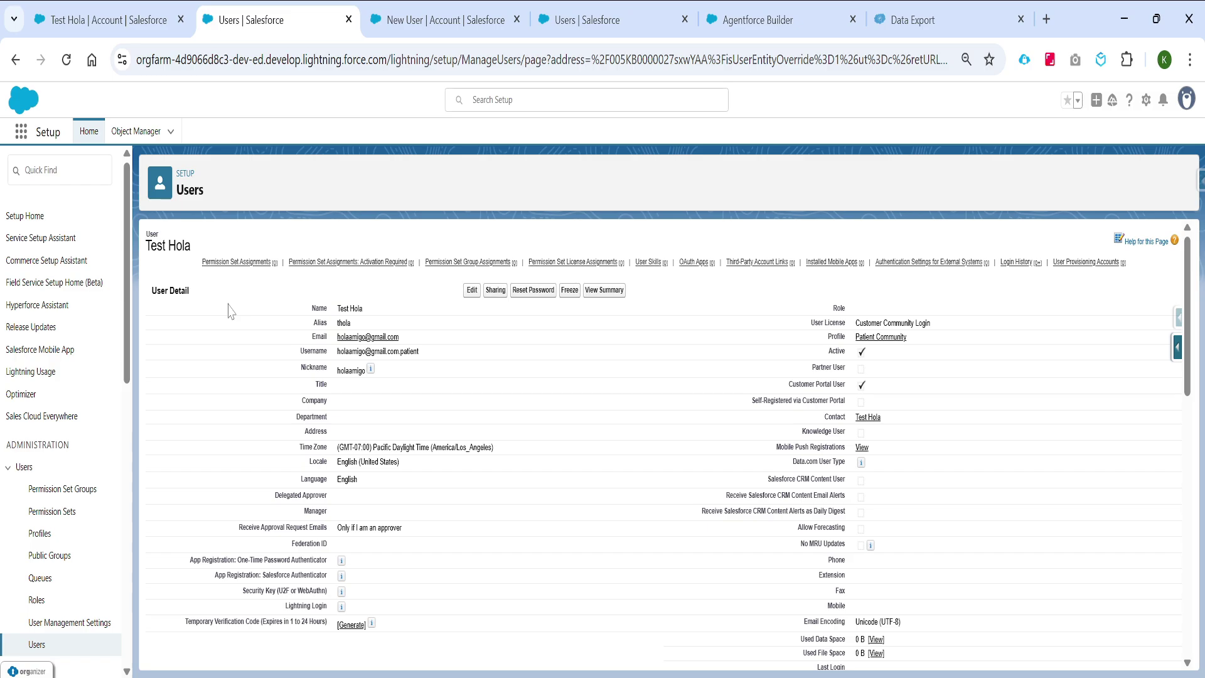
{"action": "left_click_drag", "start_coordinate": [191, 245], "coordinate": [150, 245]}
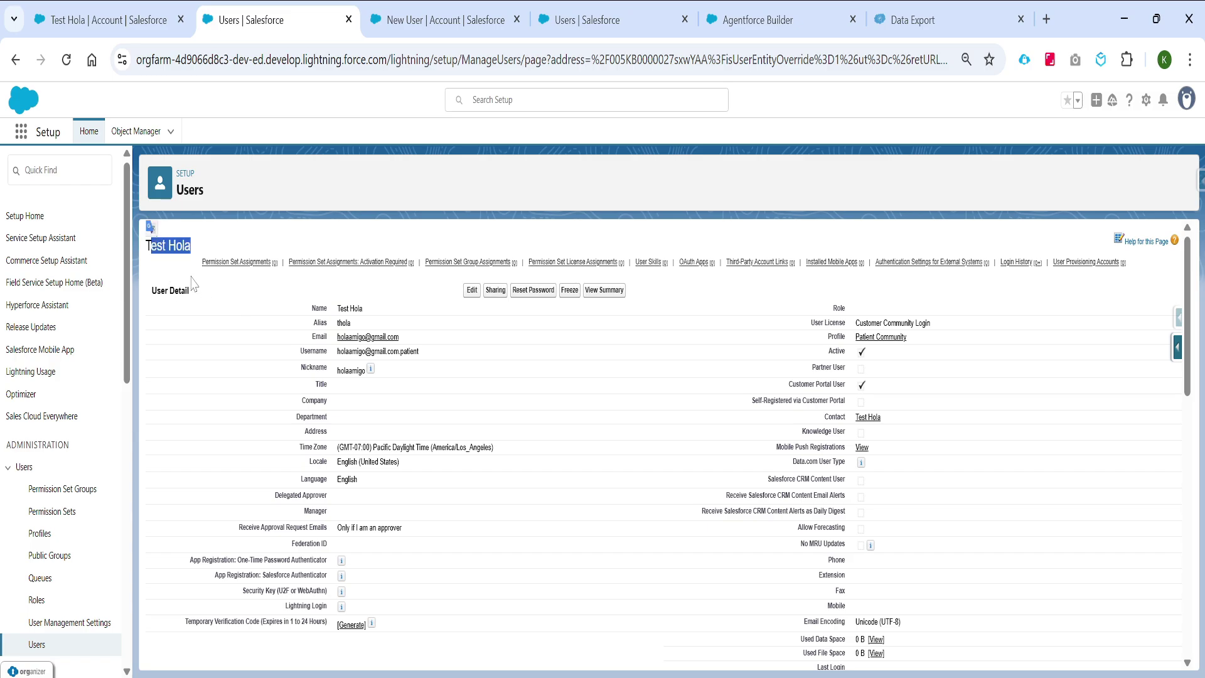
{"action": "left_click", "coordinate": [105, 19]}
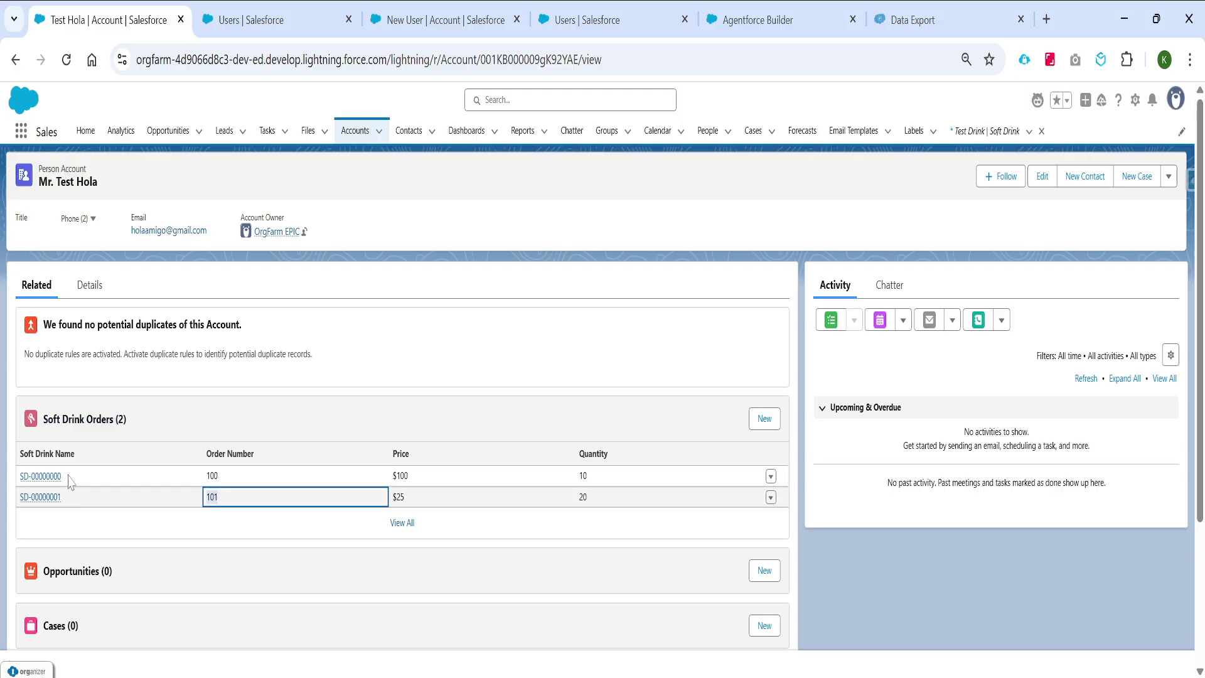
Step: Review the second customer's account, which has only Soft Drink Order 105
{"action": "left_click", "coordinate": [599, 19]}
{"action": "left_click", "coordinate": [442, 20]}
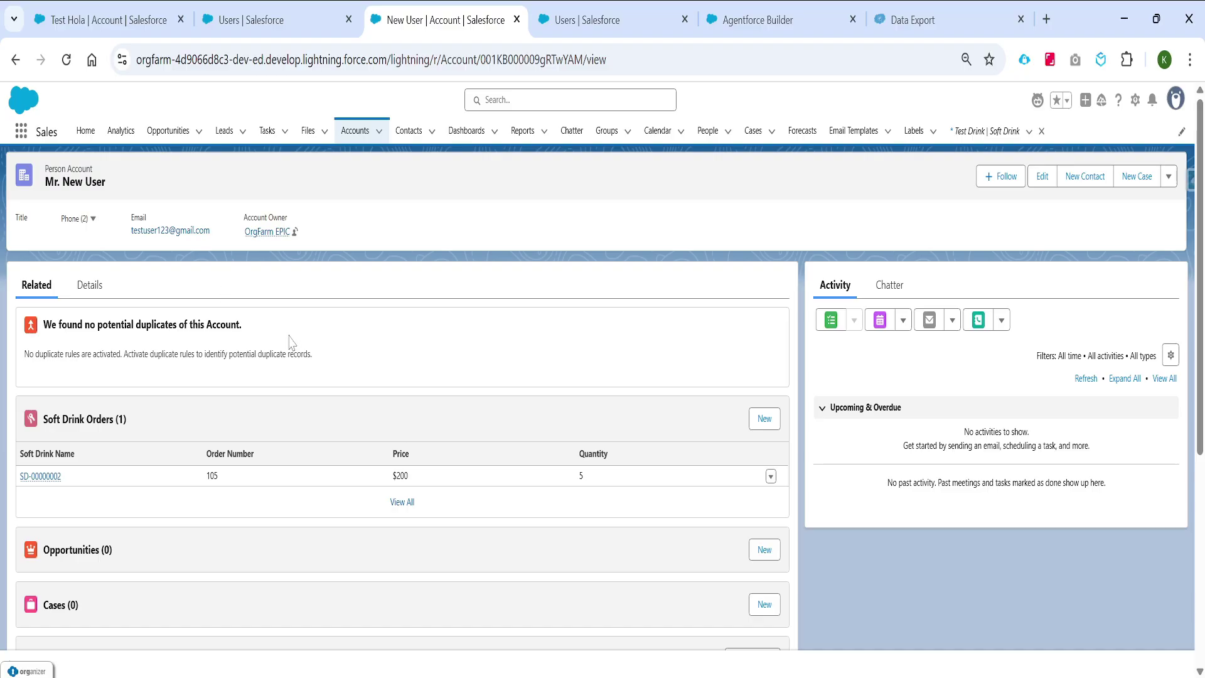
{"action": "left_click", "coordinate": [215, 482]}
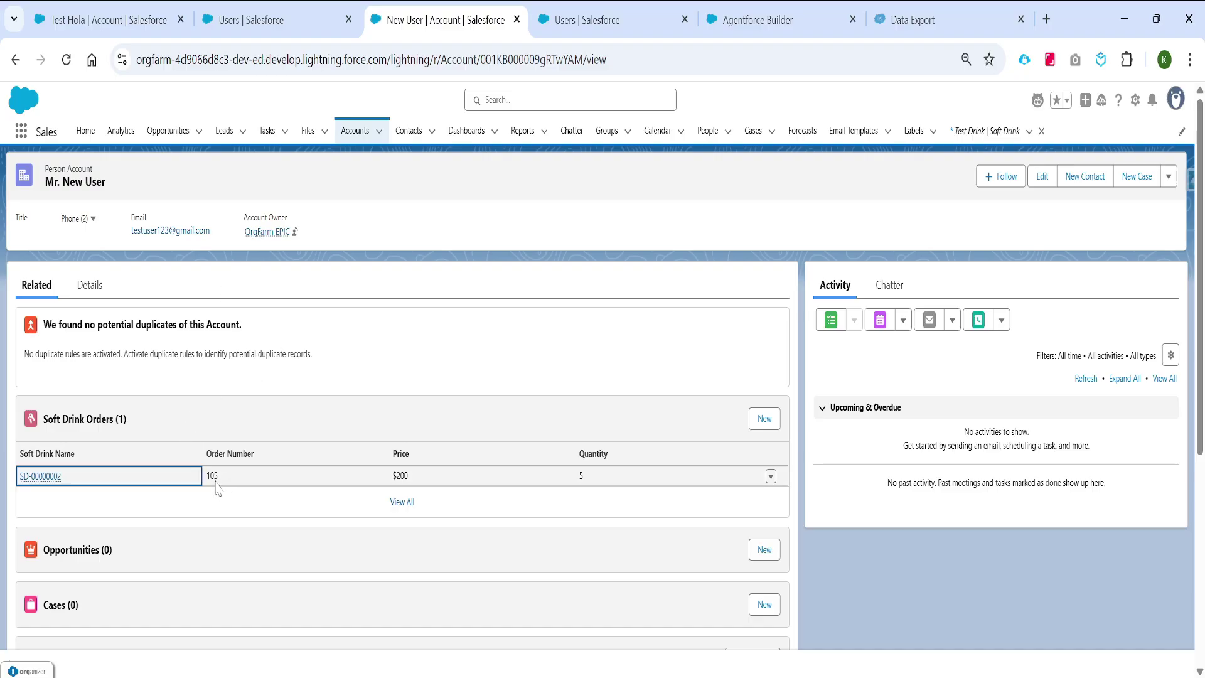
{"action": "left_click_drag", "start_coordinate": [215, 486], "coordinate": [126, 487]}
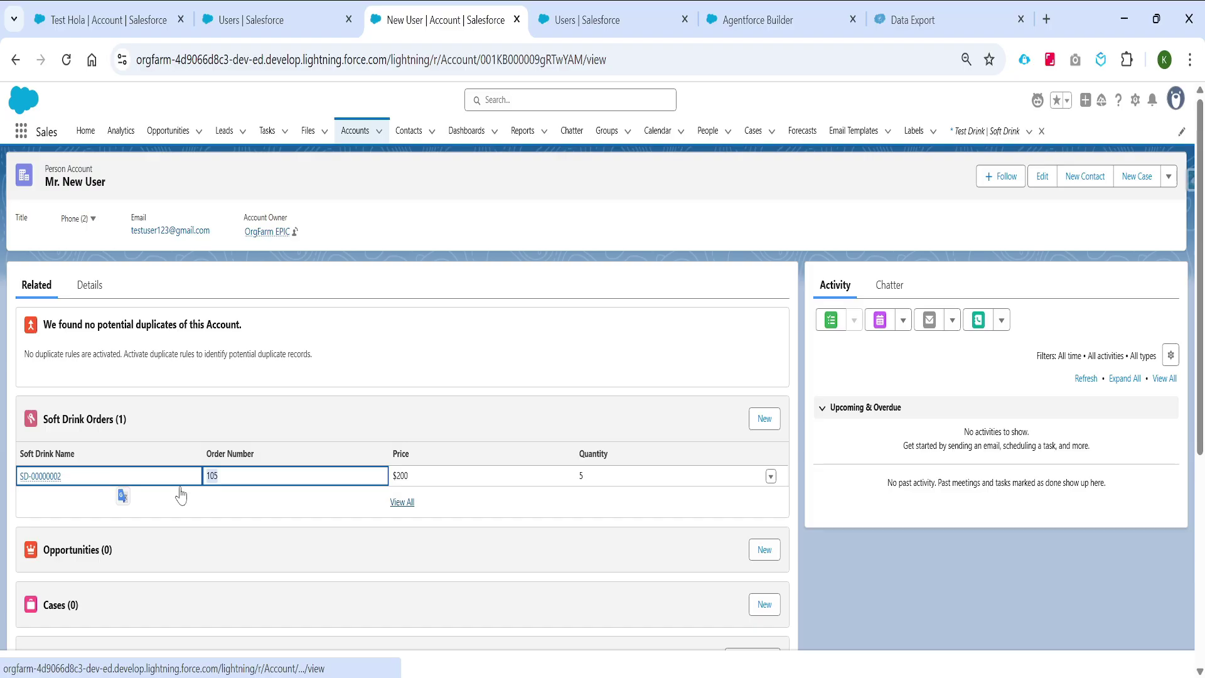
Step: Return to the two-order account and open its extra actions menu
{"action": "left_click", "coordinate": [108, 28]}
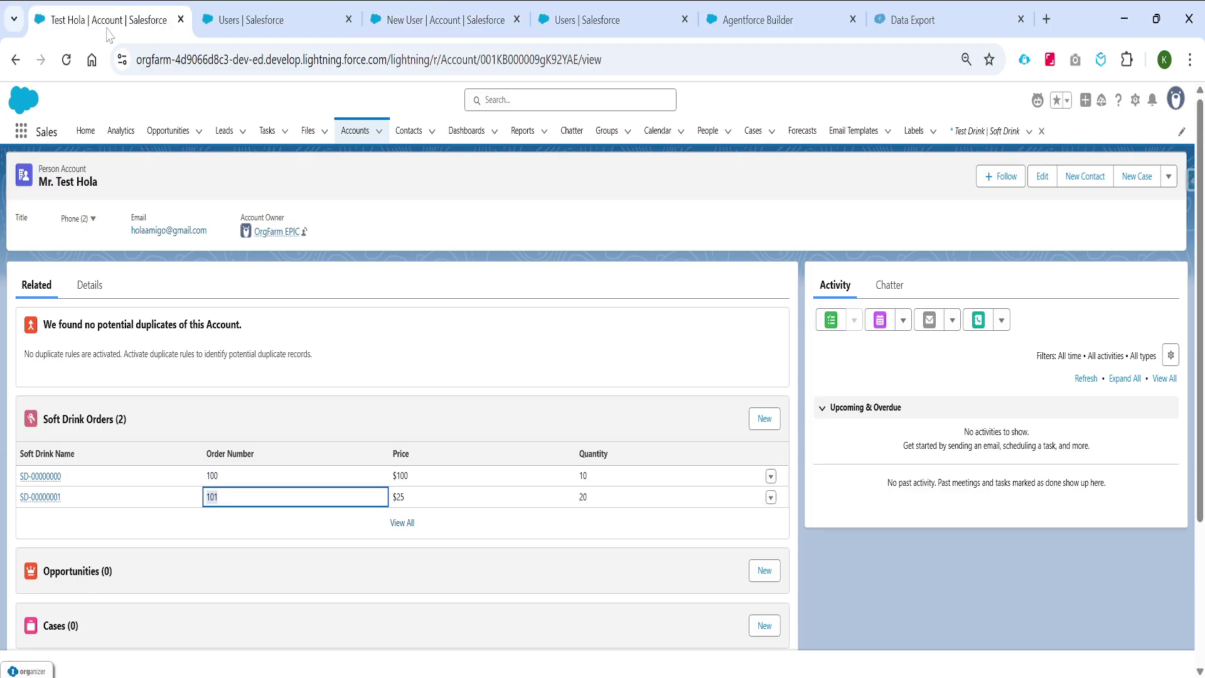
{"action": "left_click", "coordinate": [951, 280]}
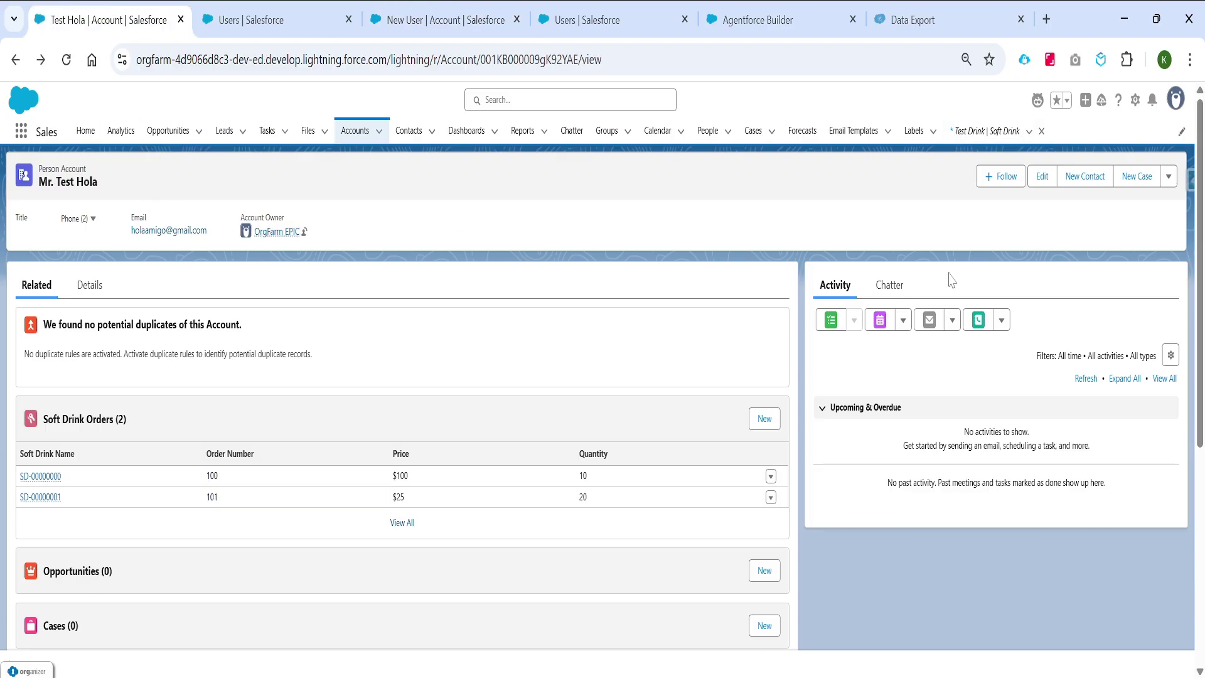
{"action": "left_click", "coordinate": [1169, 177]}
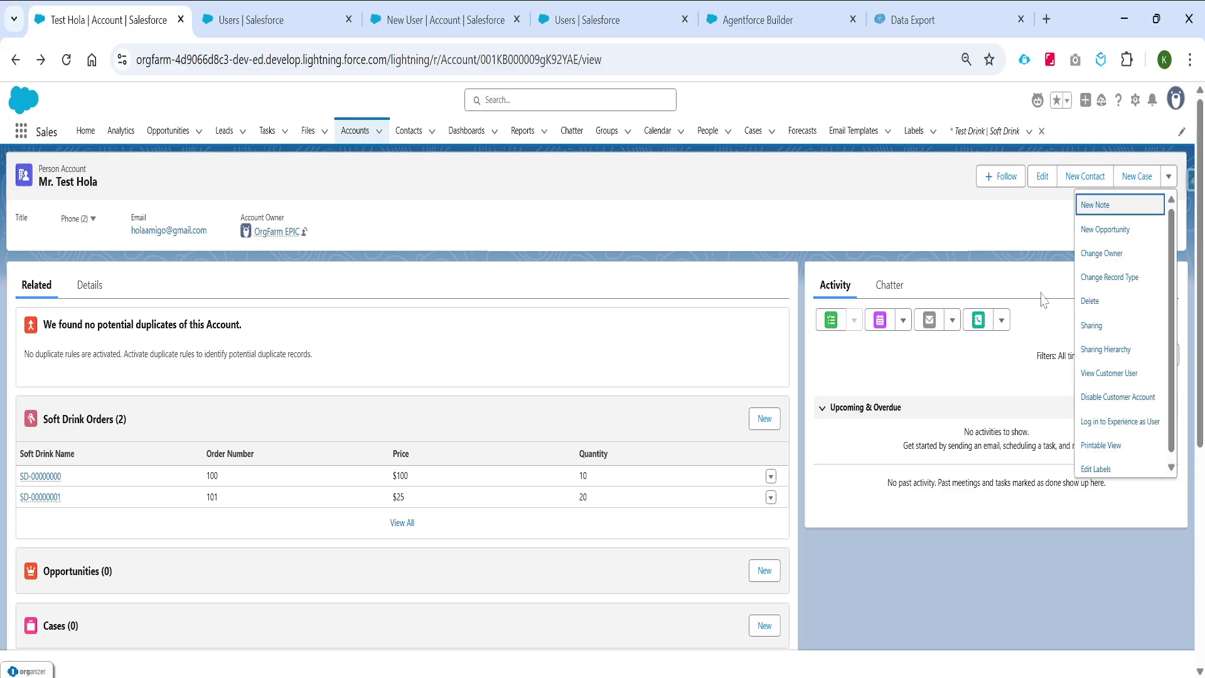
Step: Log in to the Experience site as the two-order customer and start an agent chat
{"action": "left_click", "coordinate": [1112, 422]}
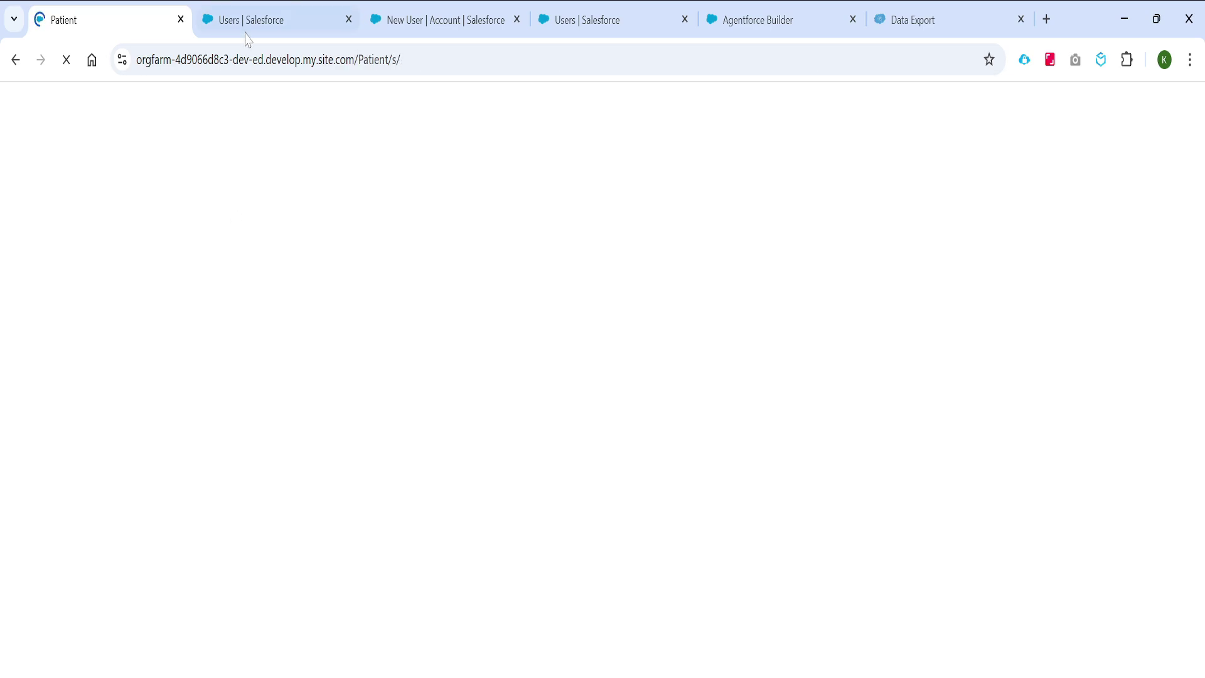
{"action": "left_click", "coordinate": [251, 19]}
{"action": "key", "text": "ctrl+shift+Tab"}
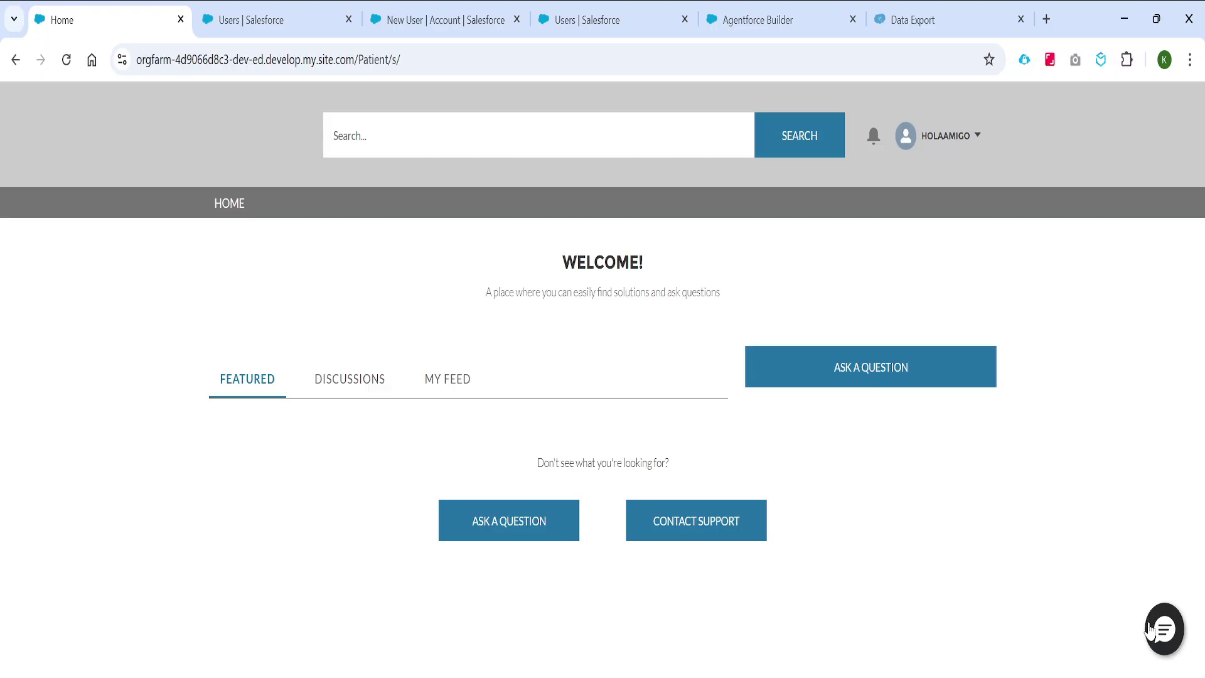
{"action": "left_click", "coordinate": [1157, 628]}
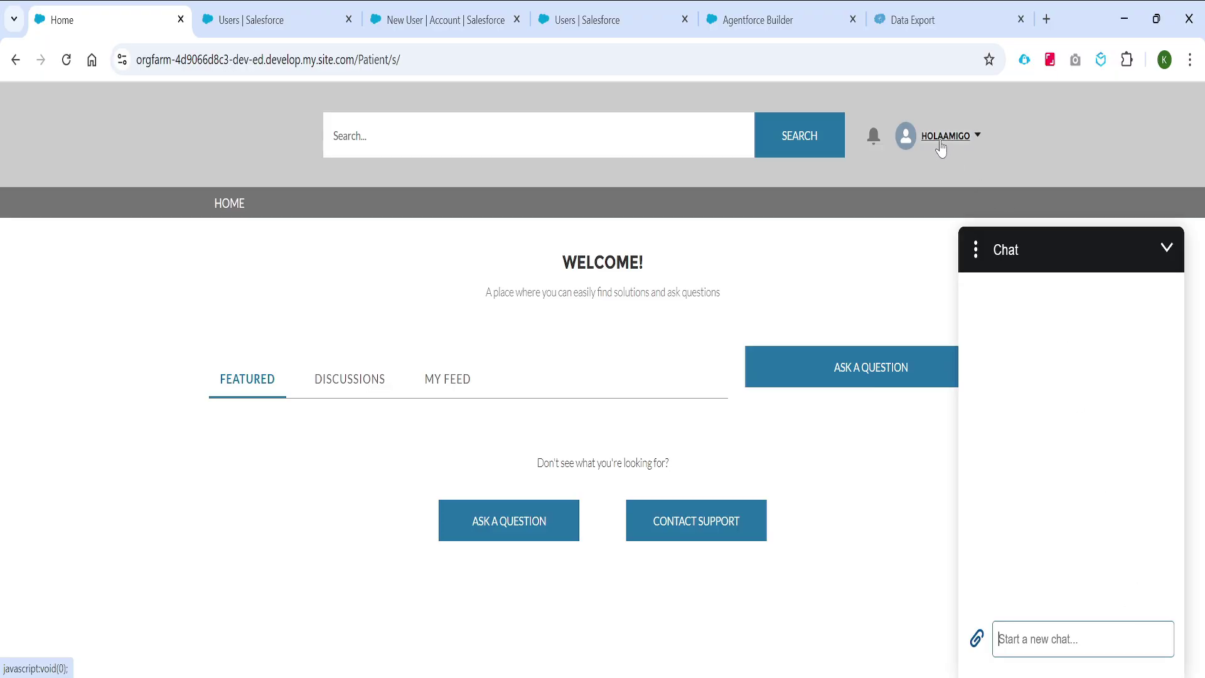
Step: Confirm the logged-in customer's username on their Setup user record, then return to the chat
{"action": "left_click", "coordinate": [251, 20]}
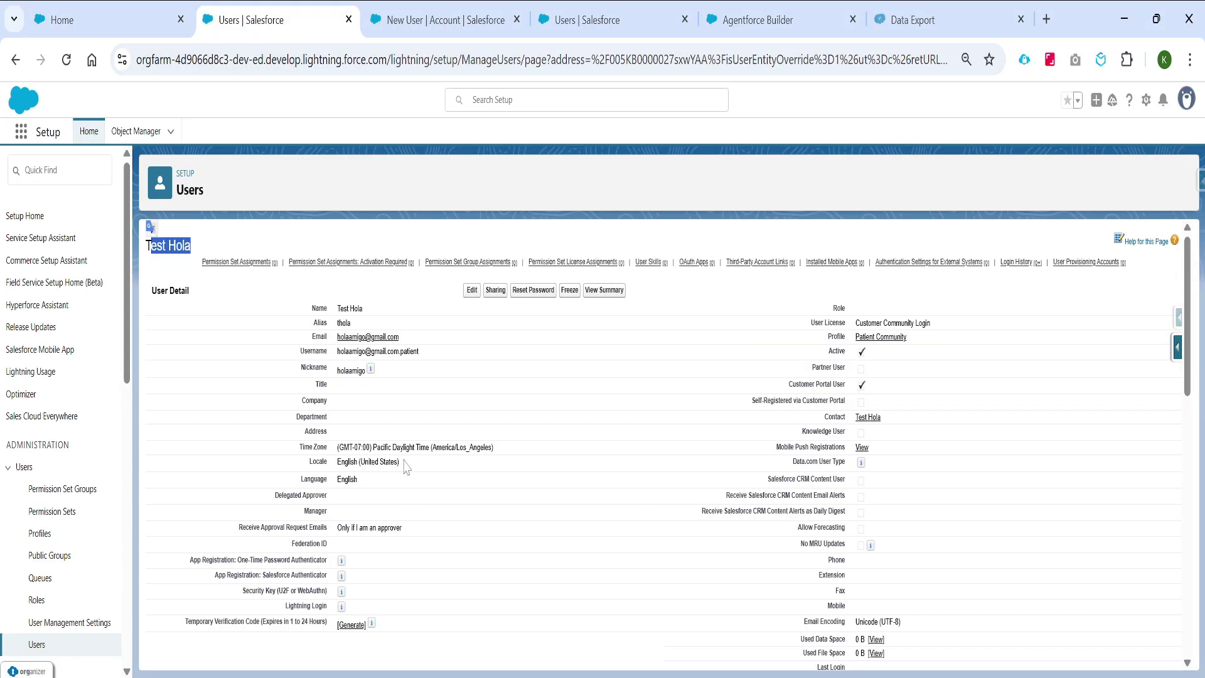
{"action": "left_click_drag", "start_coordinate": [337, 351], "coordinate": [409, 351]}
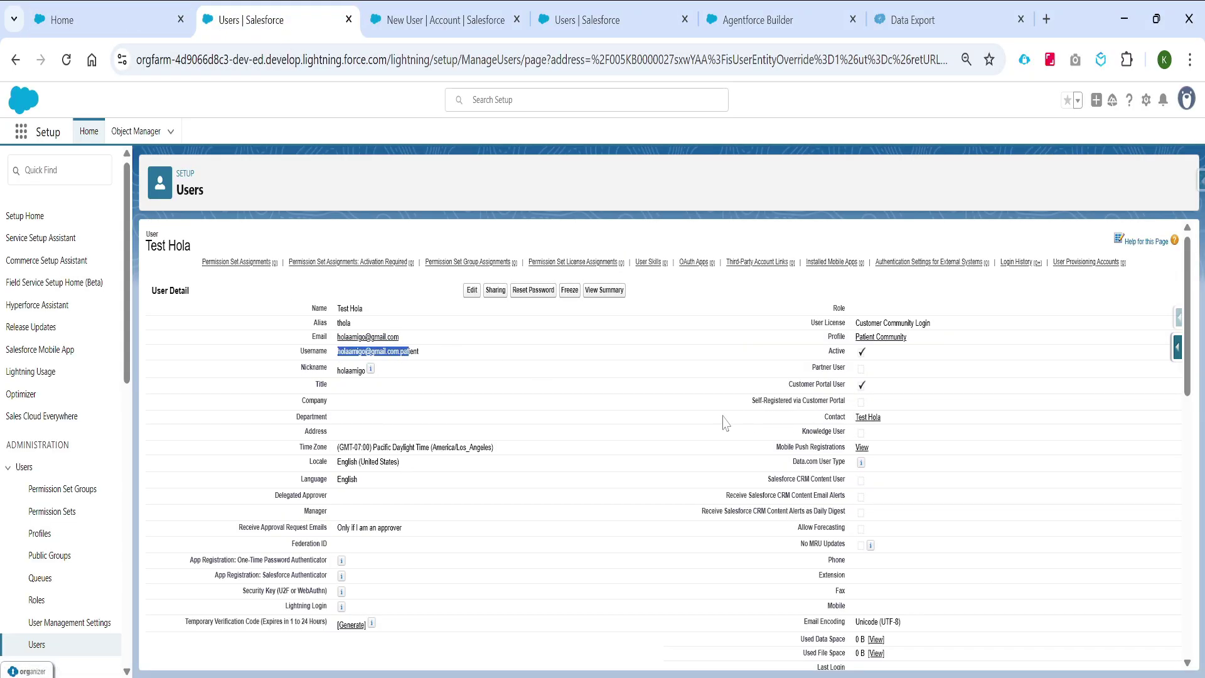
{"action": "left_click", "coordinate": [126, 19]}
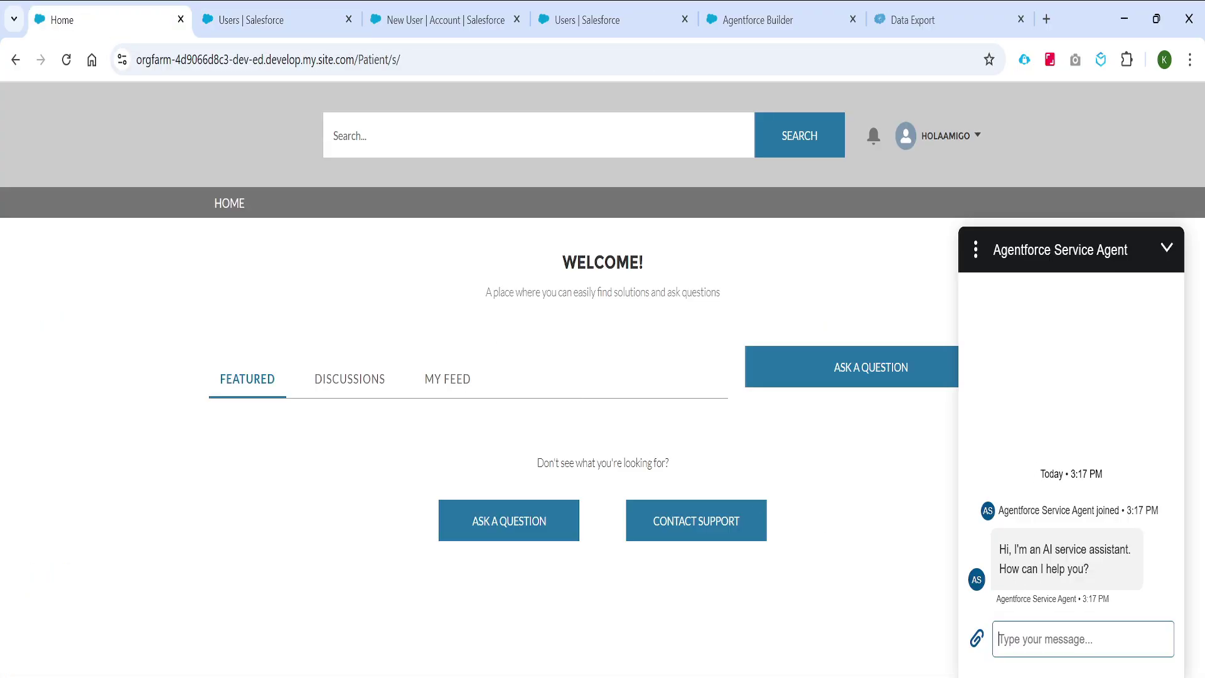
Step: Ask 'Show me my Soft Drink orders' and review the reply listing orders 101 and 100
{"action": "type", "text": "Show me my Soft Drik orders"}
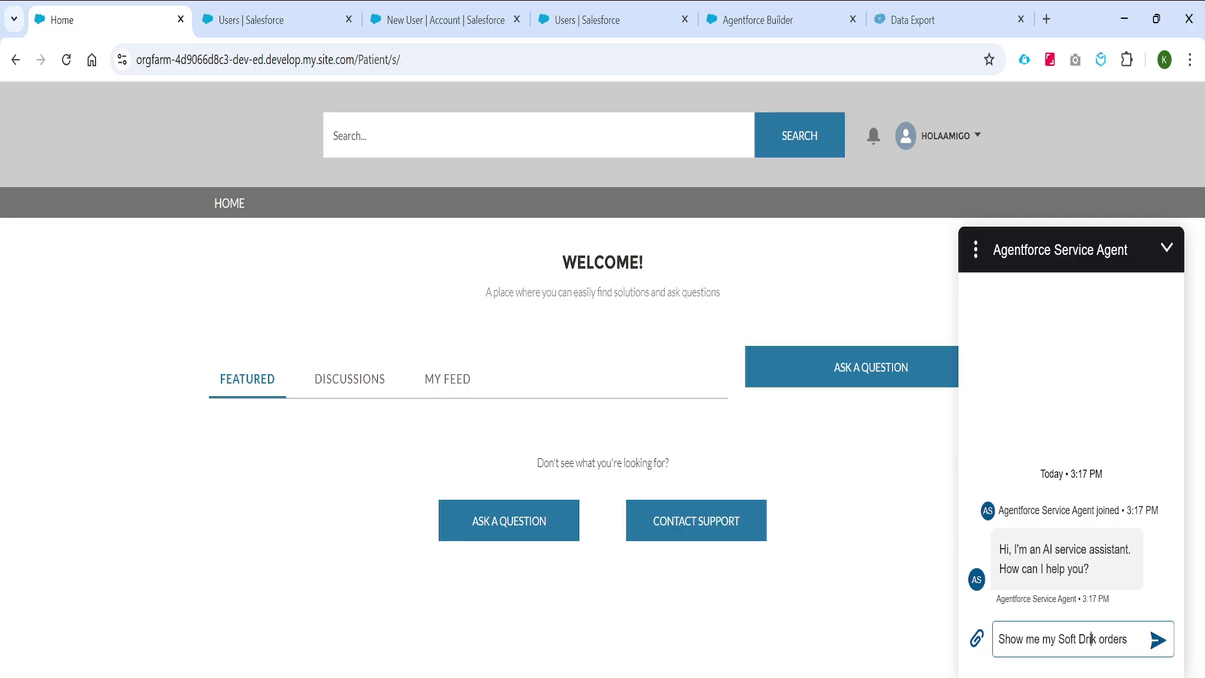
{"action": "type", "text": "n"}
{"action": "key", "text": "Return"}
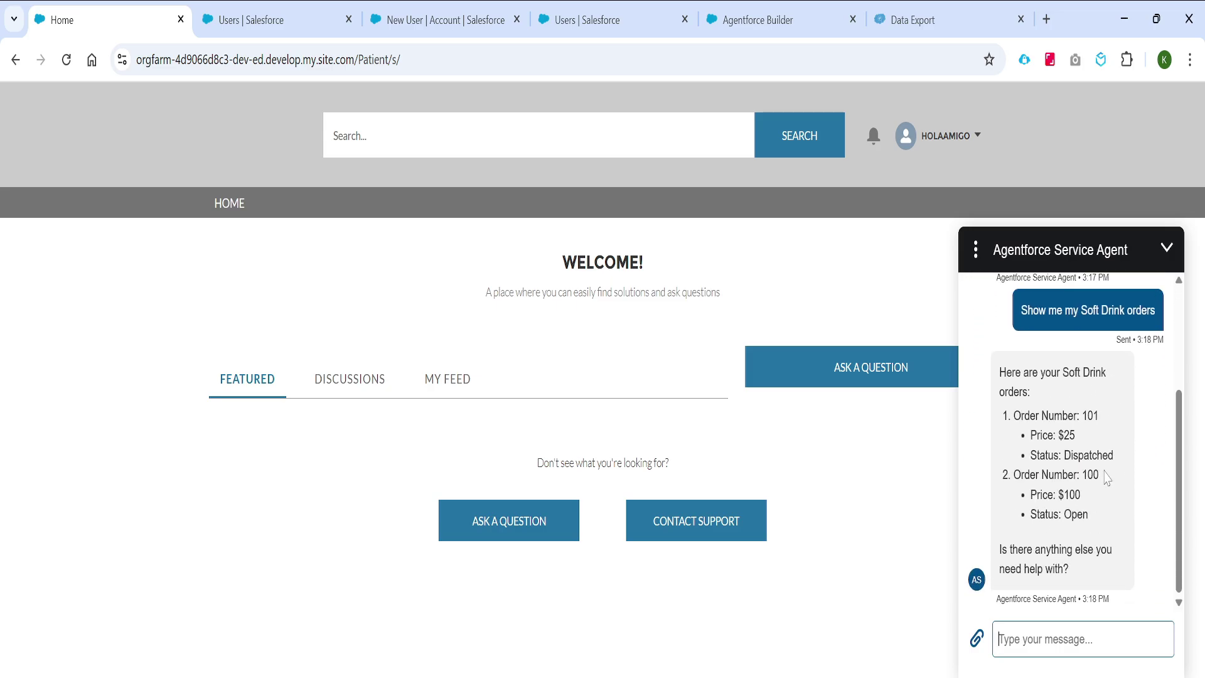
{"action": "left_click", "coordinate": [1060, 439]}
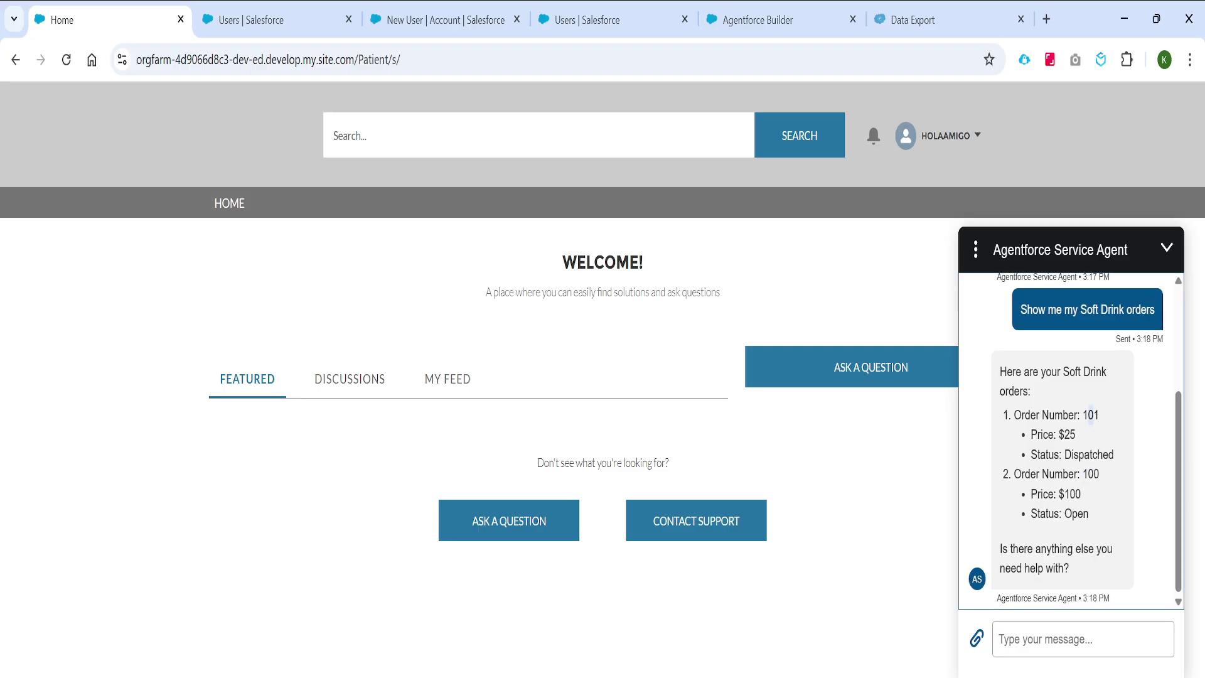
{"action": "left_click_drag", "start_coordinate": [1083, 474], "coordinate": [1099, 474]}
{"action": "left_click", "coordinate": [976, 250]}
Step: End the chat and log in to the Experience site as the order-105 customer
{"action": "left_click", "coordinate": [987, 298]}
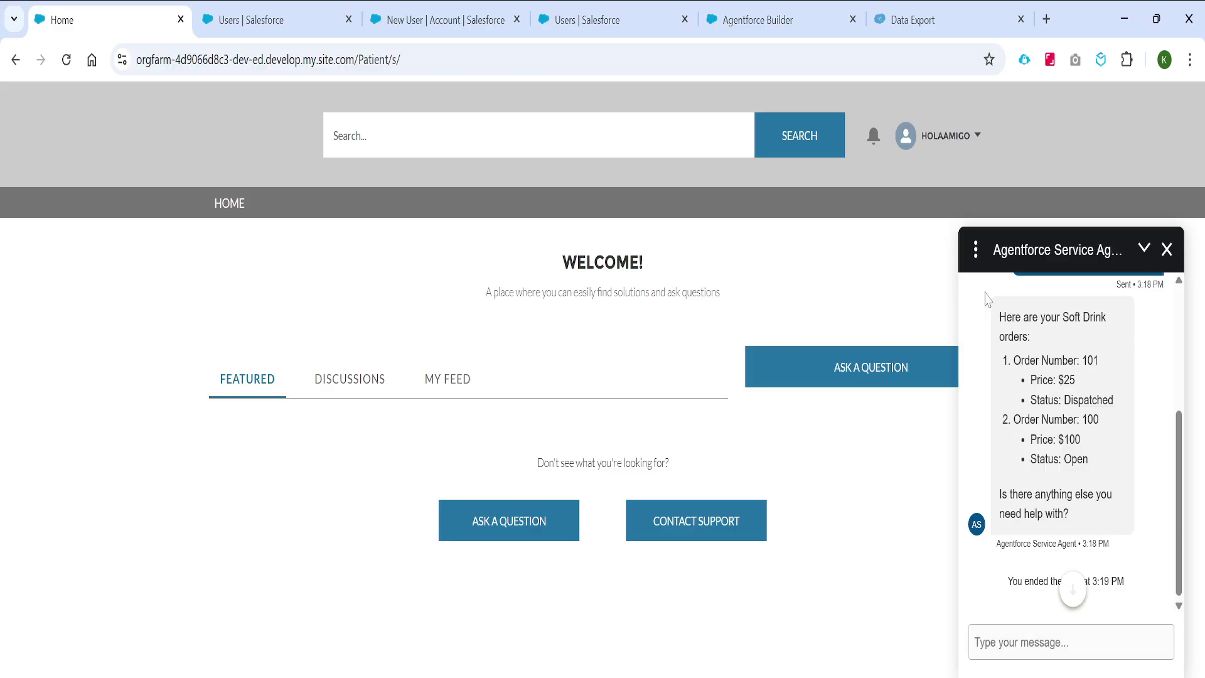
{"action": "left_click", "coordinate": [577, 24]}
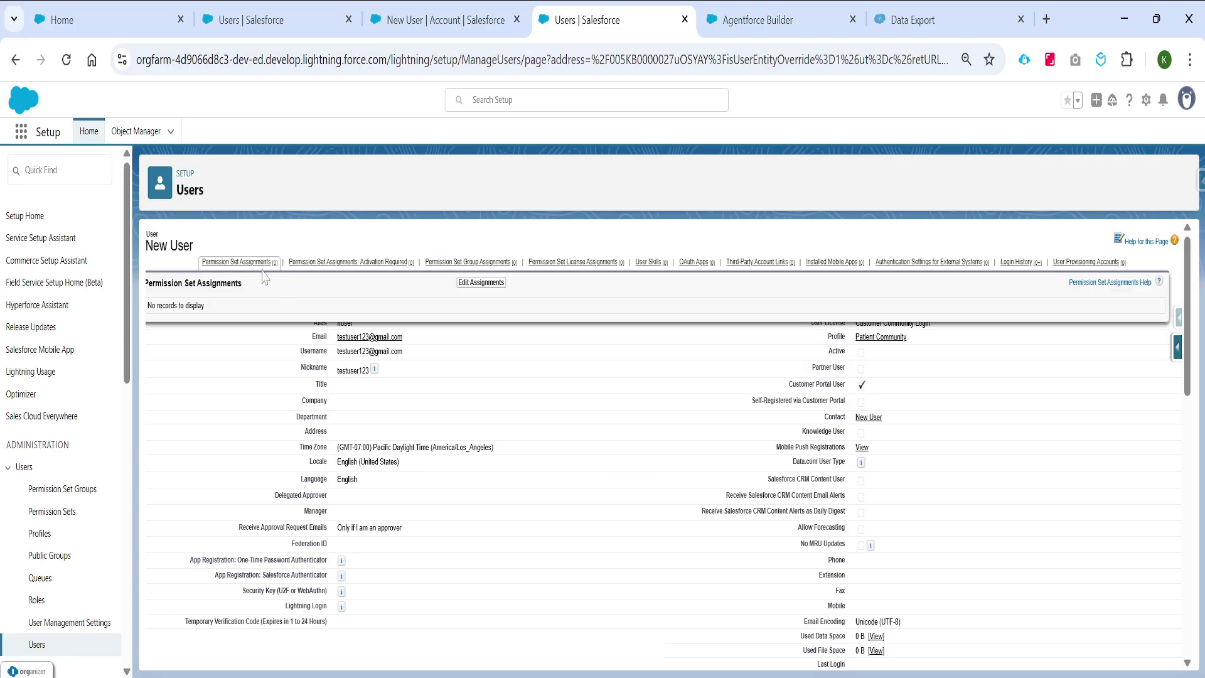
{"action": "left_click", "coordinate": [439, 20]}
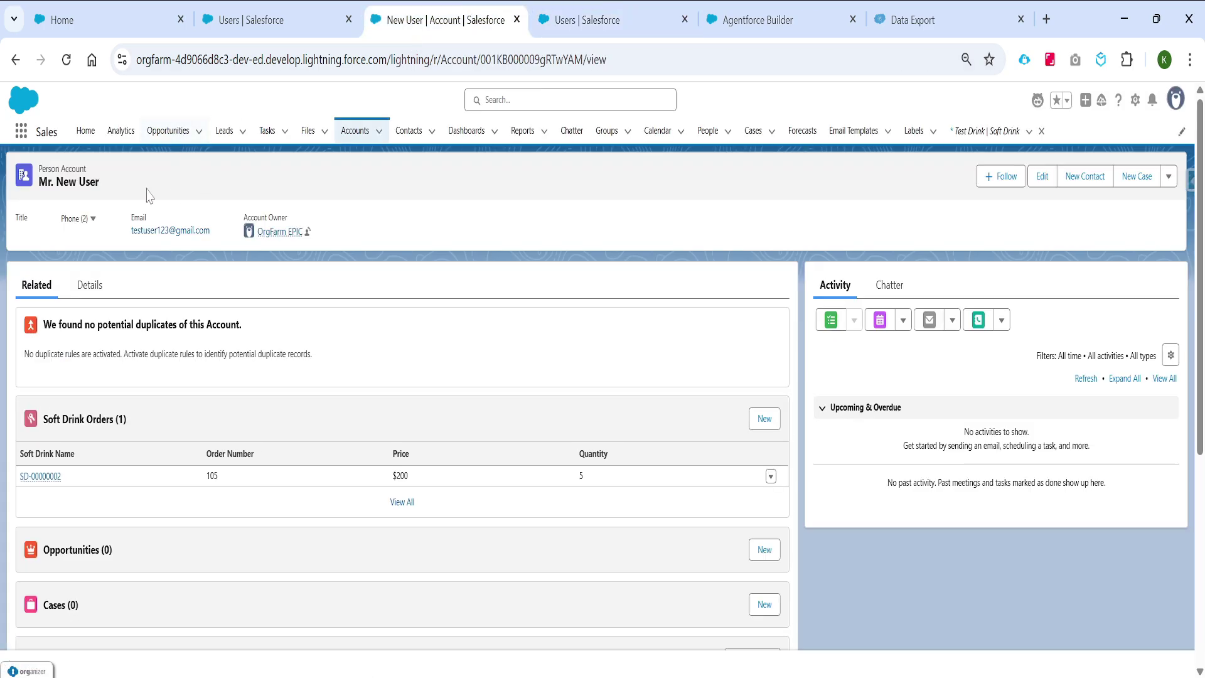
{"action": "left_click", "coordinate": [1169, 177]}
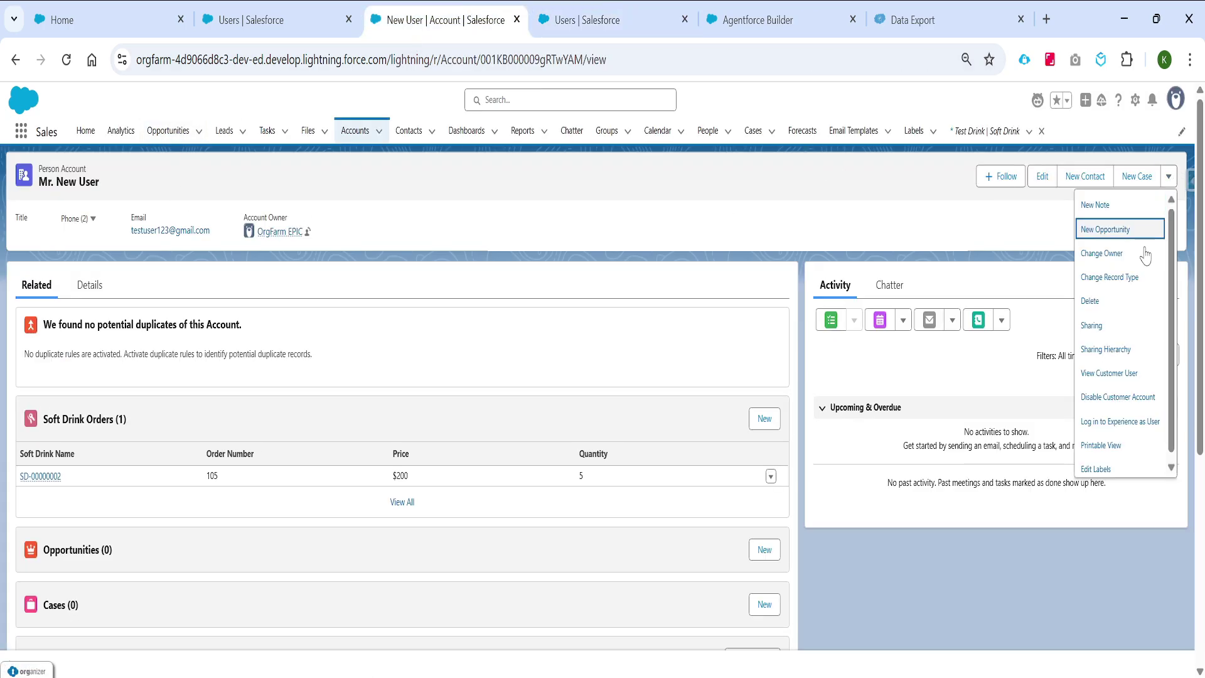
{"action": "left_click", "coordinate": [1106, 422]}
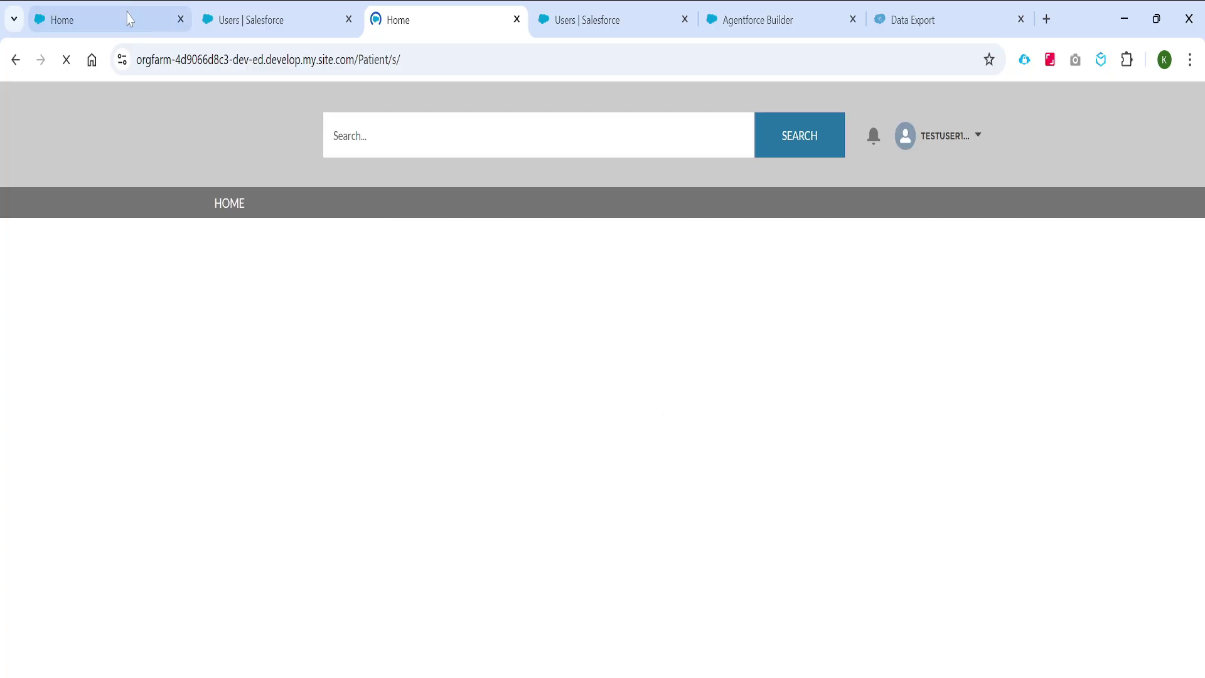
Step: Send 'Show me my Soft Drink orders' in a new chat, getting only order 105
{"action": "left_click", "coordinate": [129, 19]}
{"action": "scroll", "coordinate": [1031, 382], "scroll_direction": "up", "scroll_amount": 2}
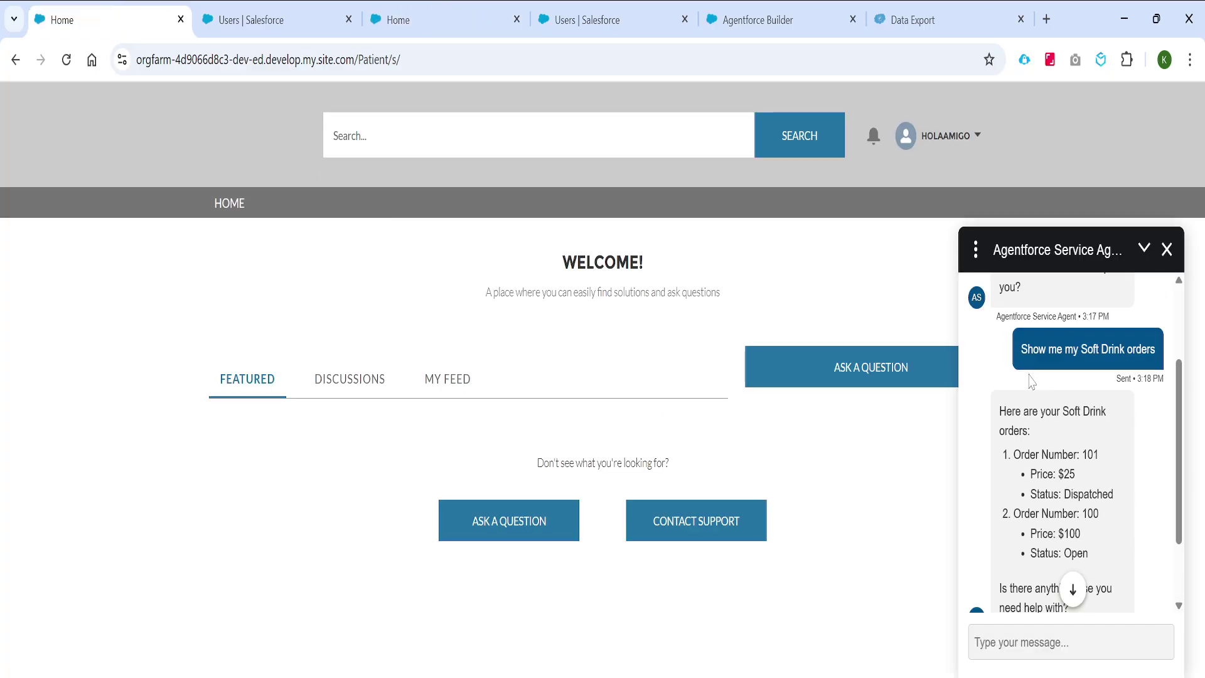
{"action": "left_click_drag", "start_coordinate": [1030, 357], "coordinate": [1168, 357]}
{"action": "key", "text": "ctrl+c"}
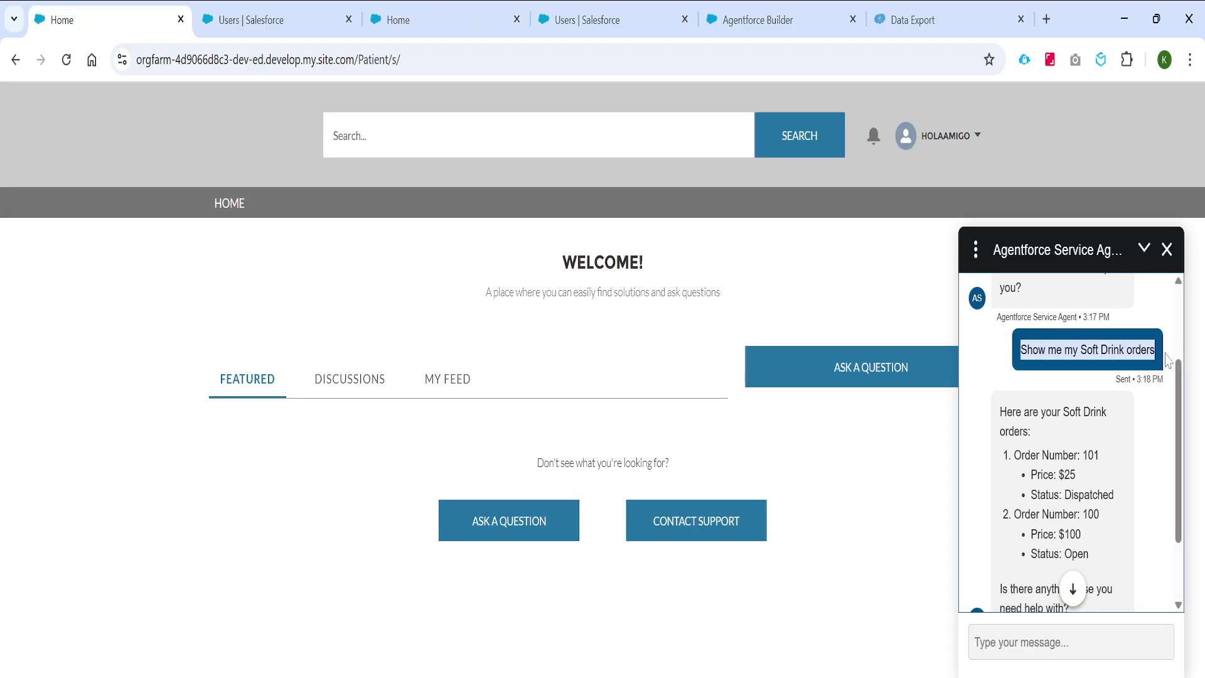
{"action": "left_click", "coordinate": [477, 21]}
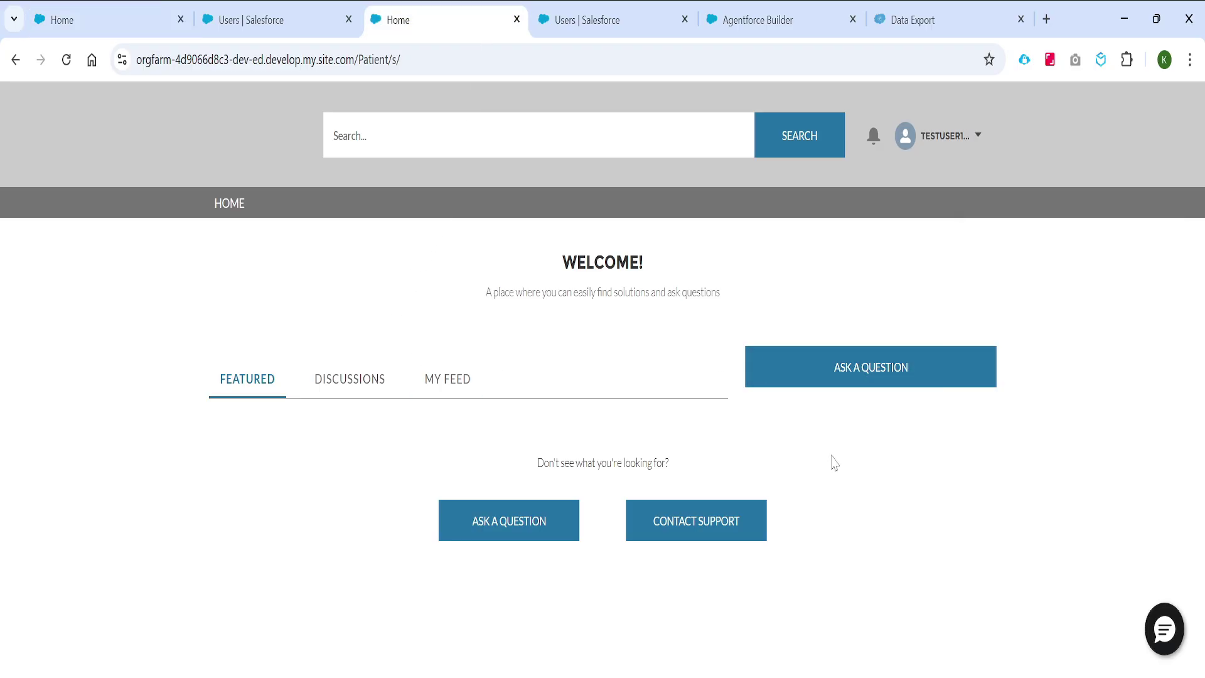
{"action": "left_click", "coordinate": [1164, 629]}
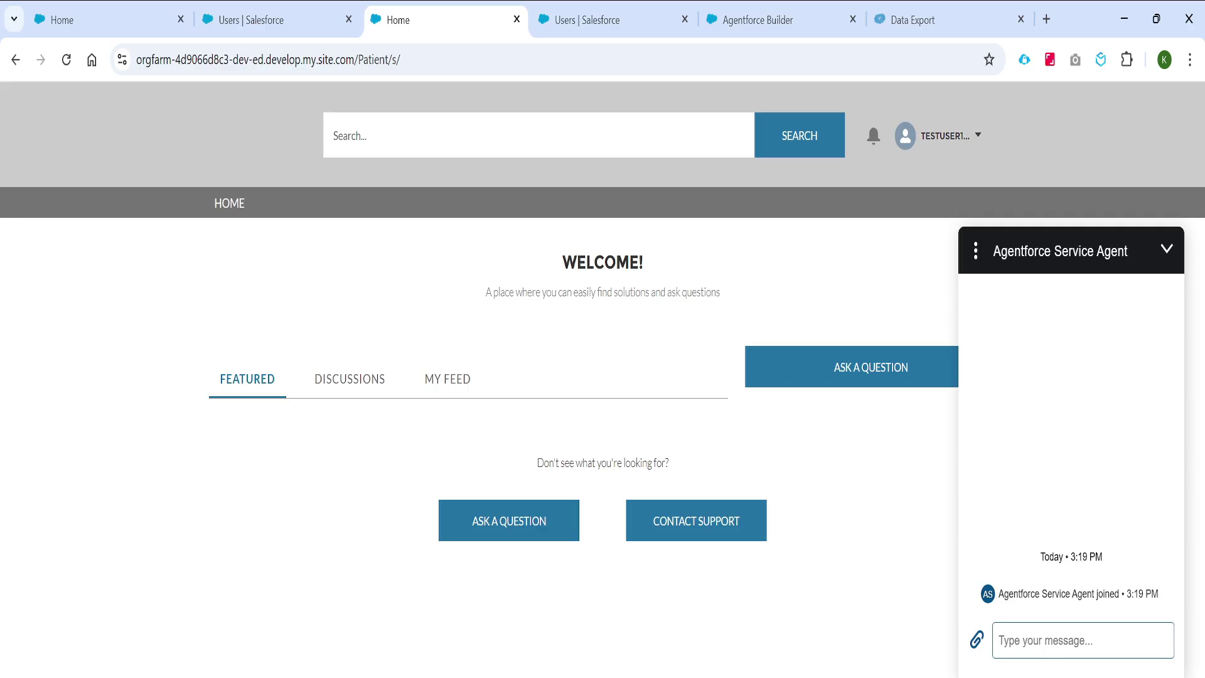
{"action": "key", "text": "ctrl+v"}
{"action": "key", "text": "Return"}
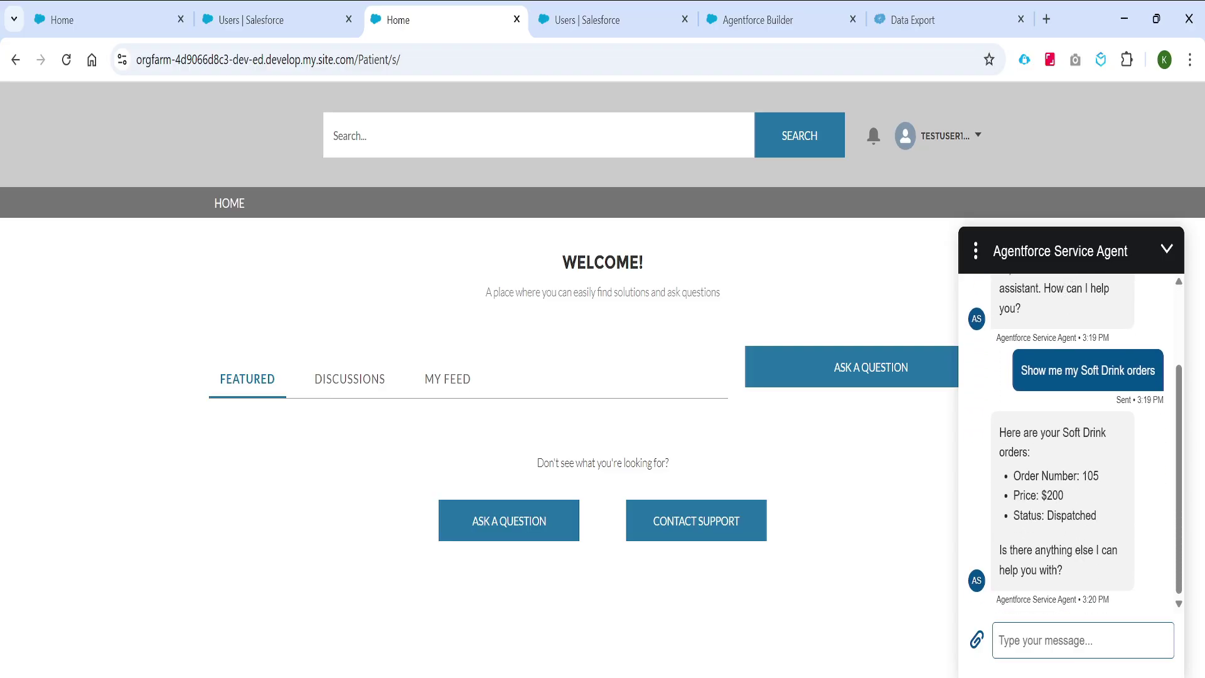
{"action": "left_click", "coordinate": [15, 61]}
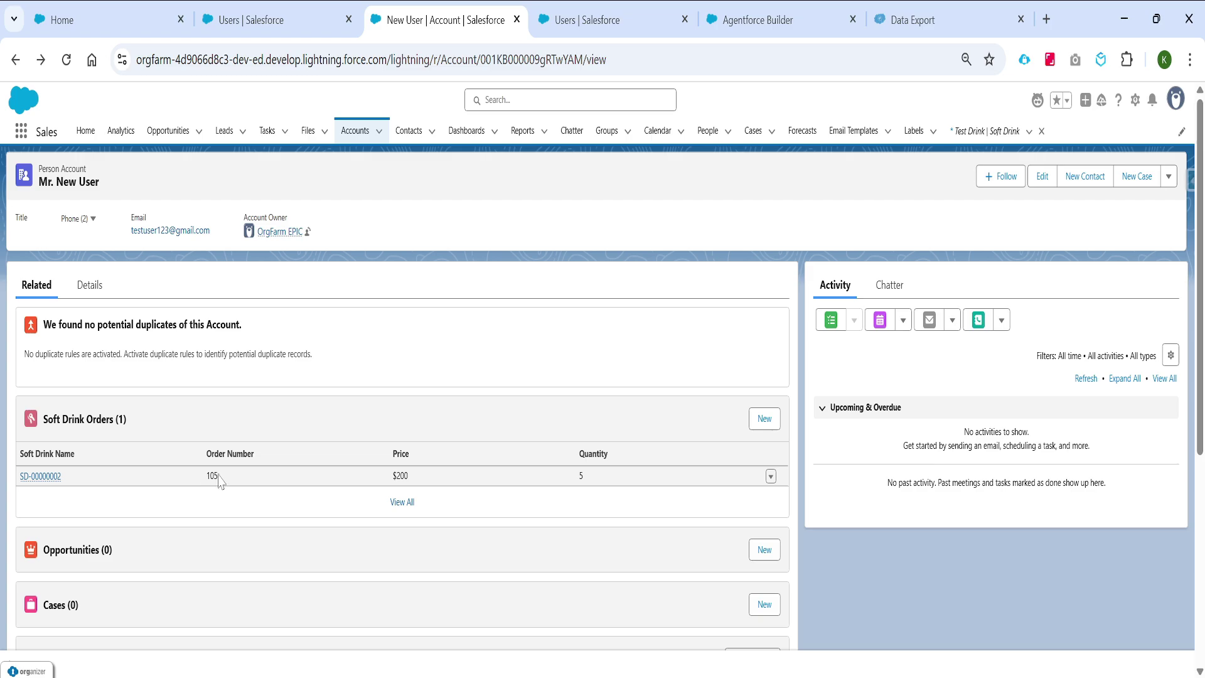
Step: Match order 105 to the account's record ID in the address bar, then return to Agentforce Builder
{"action": "left_click", "coordinate": [206, 475]}
{"action": "left_click", "coordinate": [533, 60]}
{"action": "double_click", "coordinate": [564, 59]}
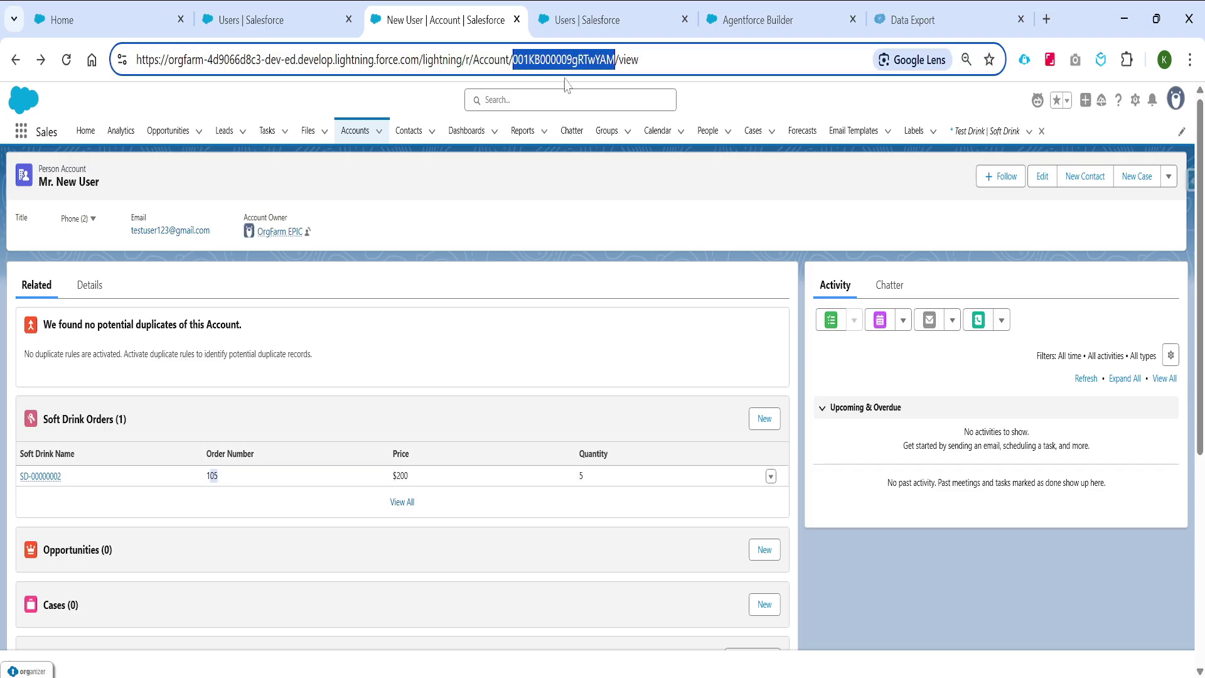
{"action": "left_click", "coordinate": [758, 31]}
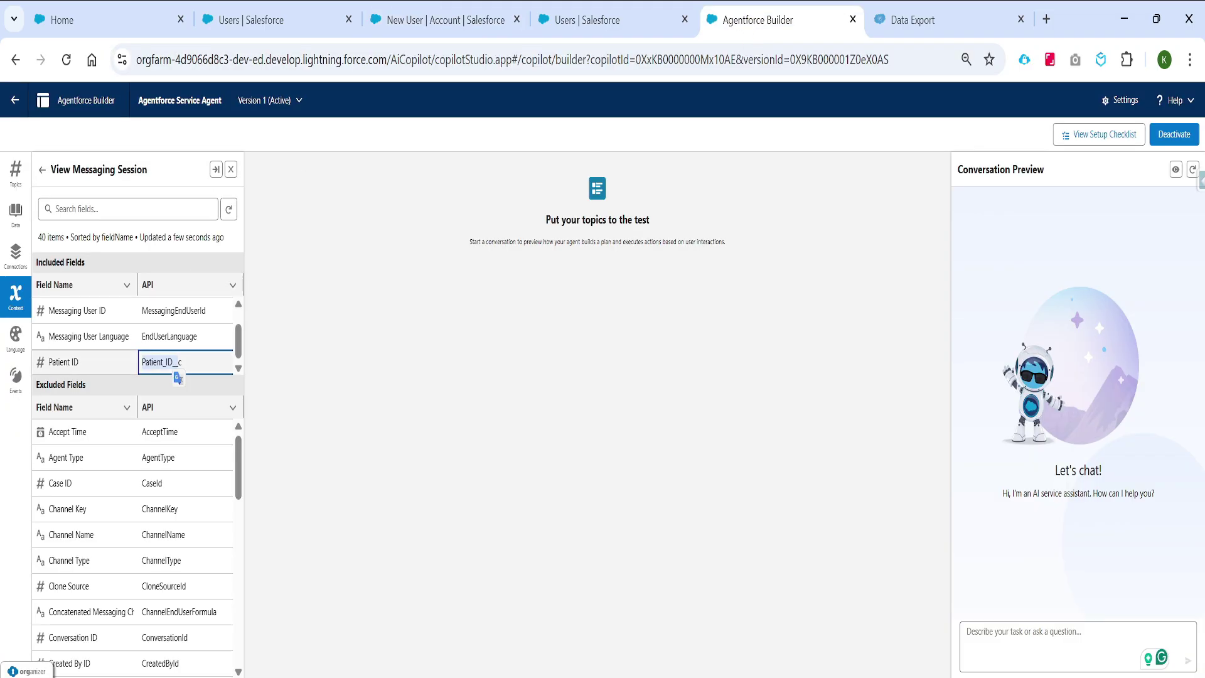
Step: Mark Patient_ID__c, then show the topic instruction passing it to Get_Soft_Drink_Orders as AccountID
{"action": "left_click", "coordinate": [178, 377]}
{"action": "left_click_drag", "start_coordinate": [140, 369], "coordinate": [183, 375]}
{"action": "left_click", "coordinate": [16, 171]}
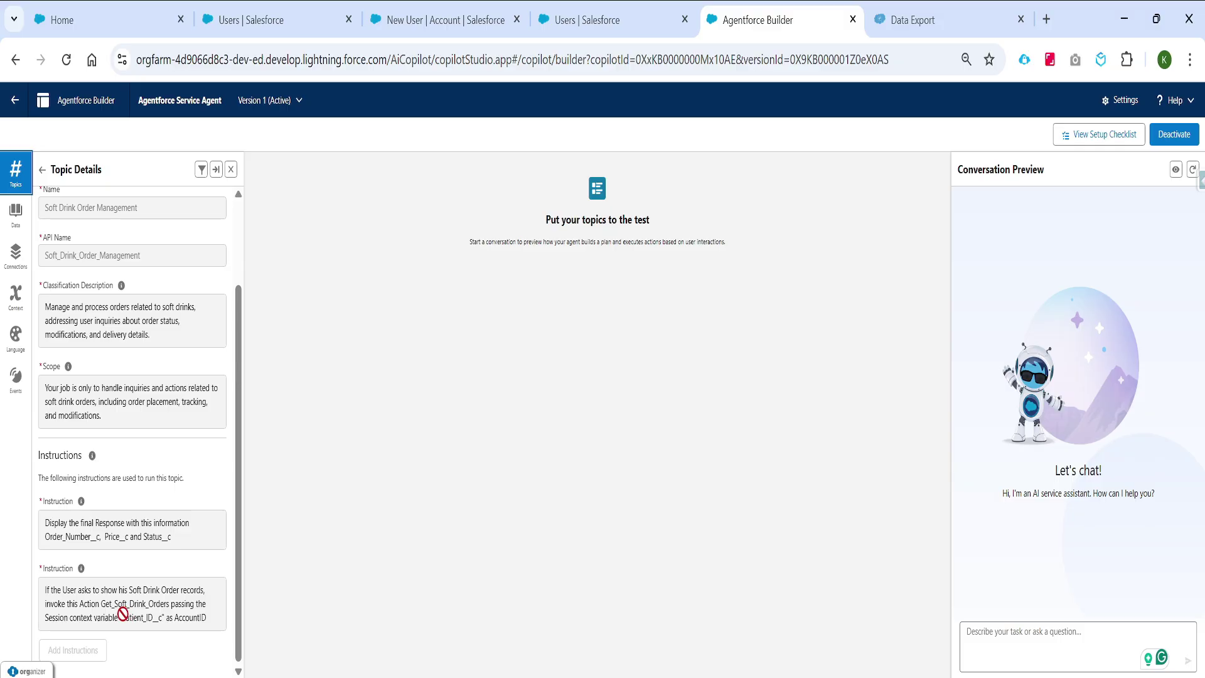
{"action": "left_click_drag", "start_coordinate": [111, 612], "coordinate": [138, 619]}
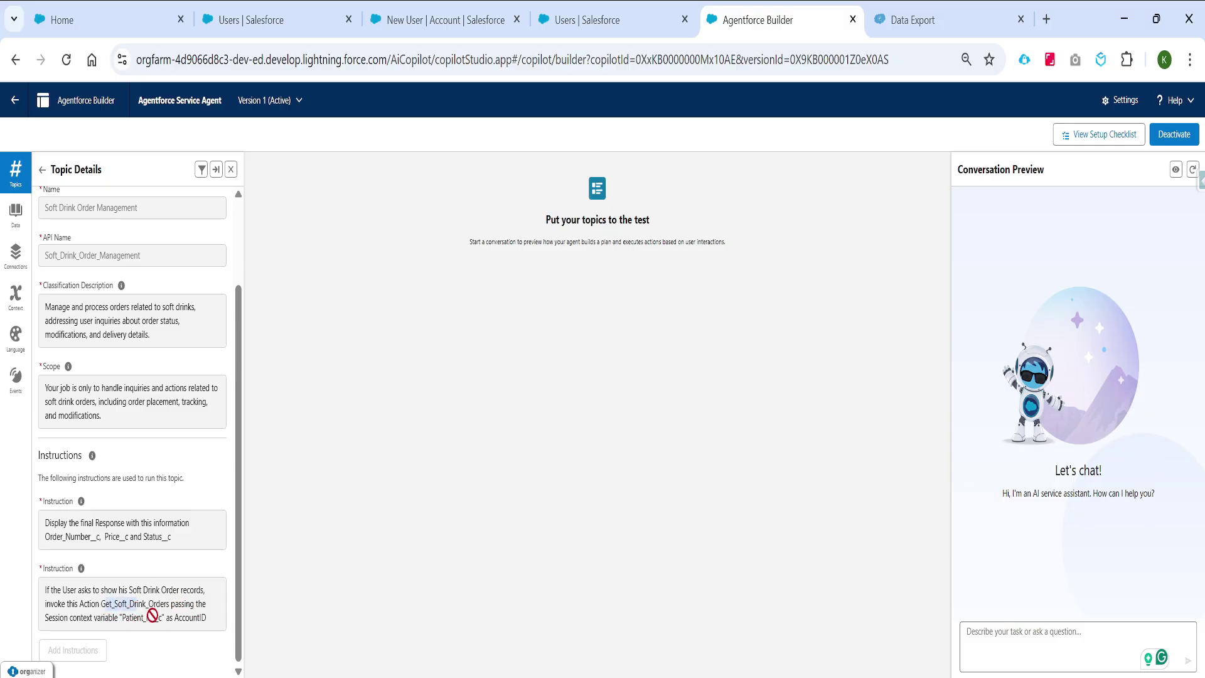